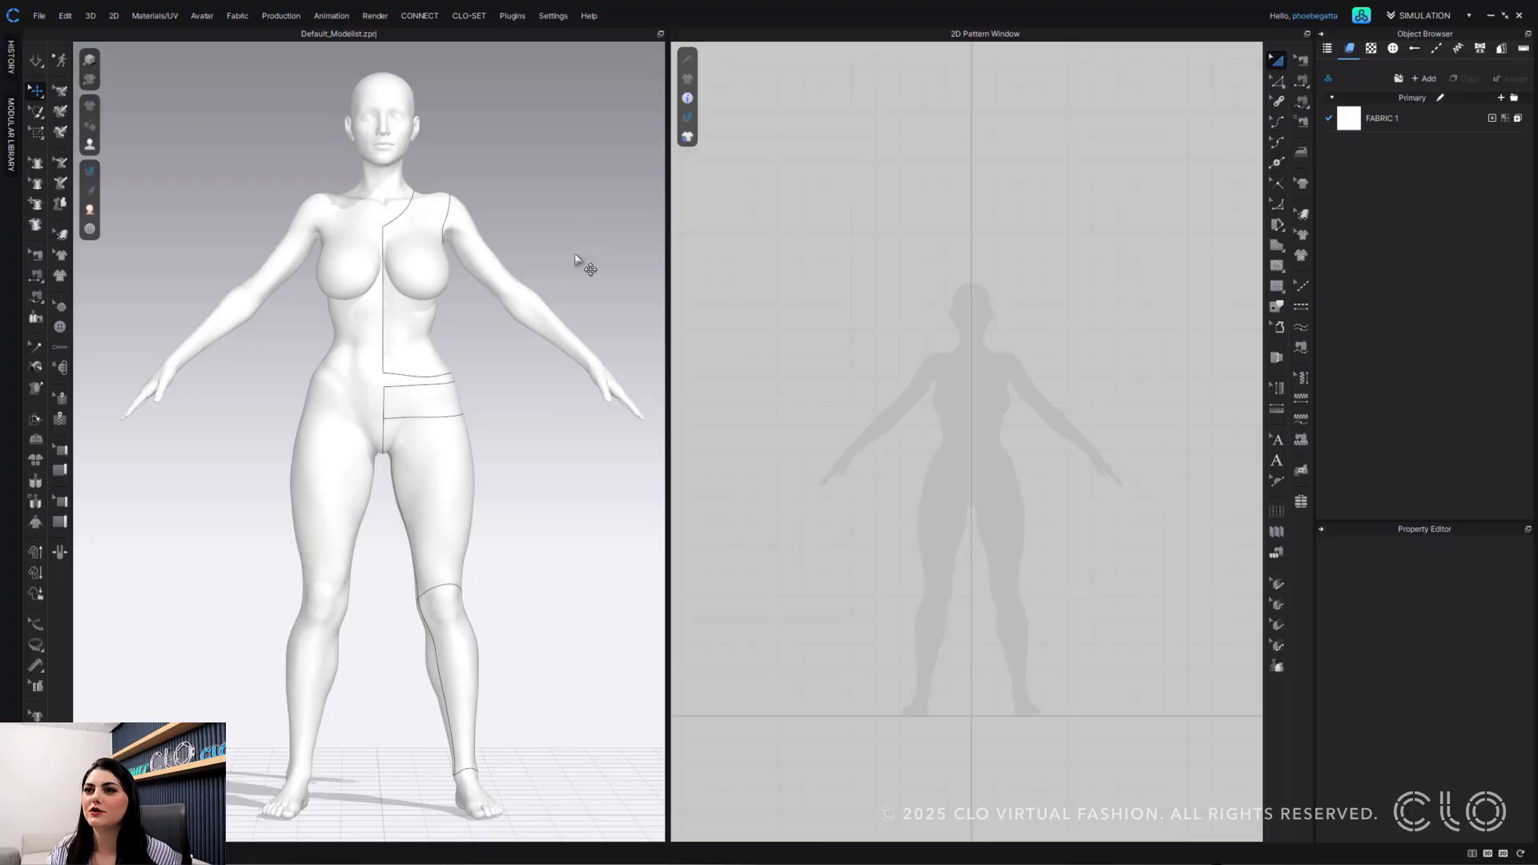
- Mark the avatar's front torso and back panels as areas to flatten
{"action": "right_click_drag", "start_coordinate": [576, 258], "coordinate": [562, 246]}
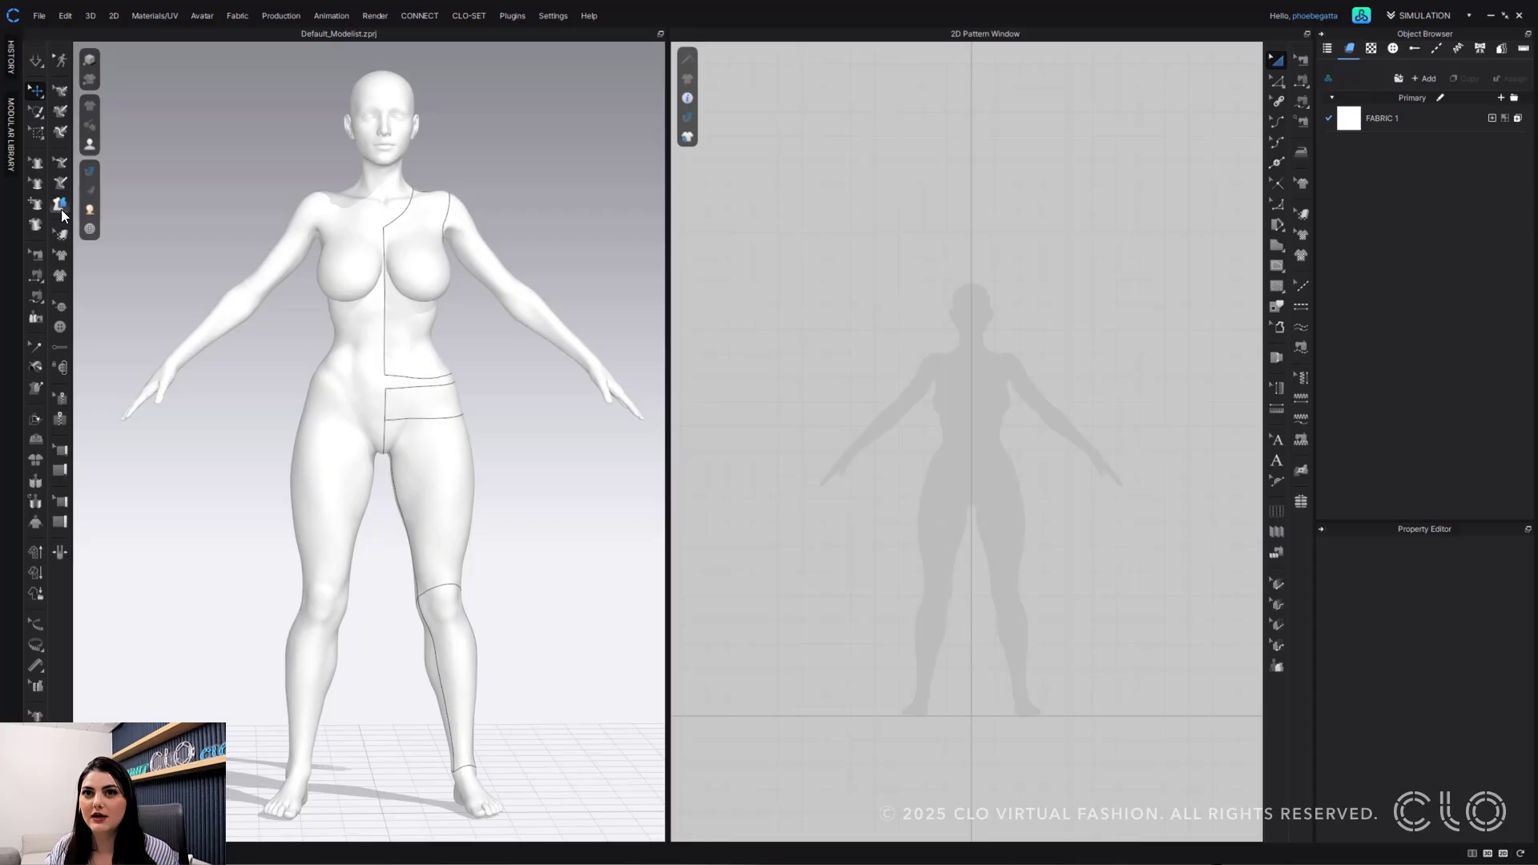
{"action": "left_click", "coordinate": [62, 204]}
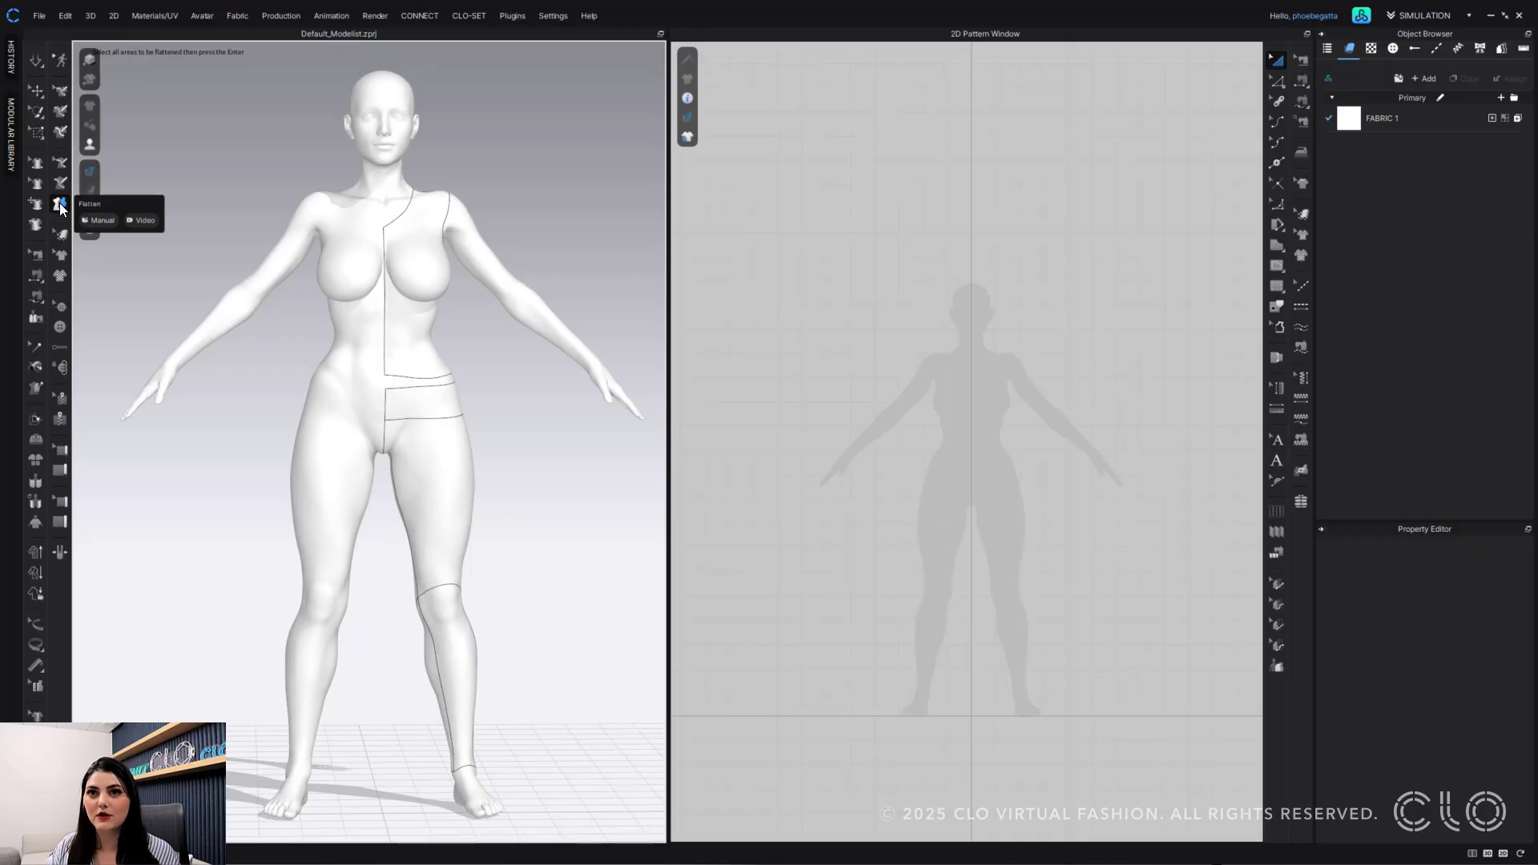
{"action": "left_click", "coordinate": [407, 294]}
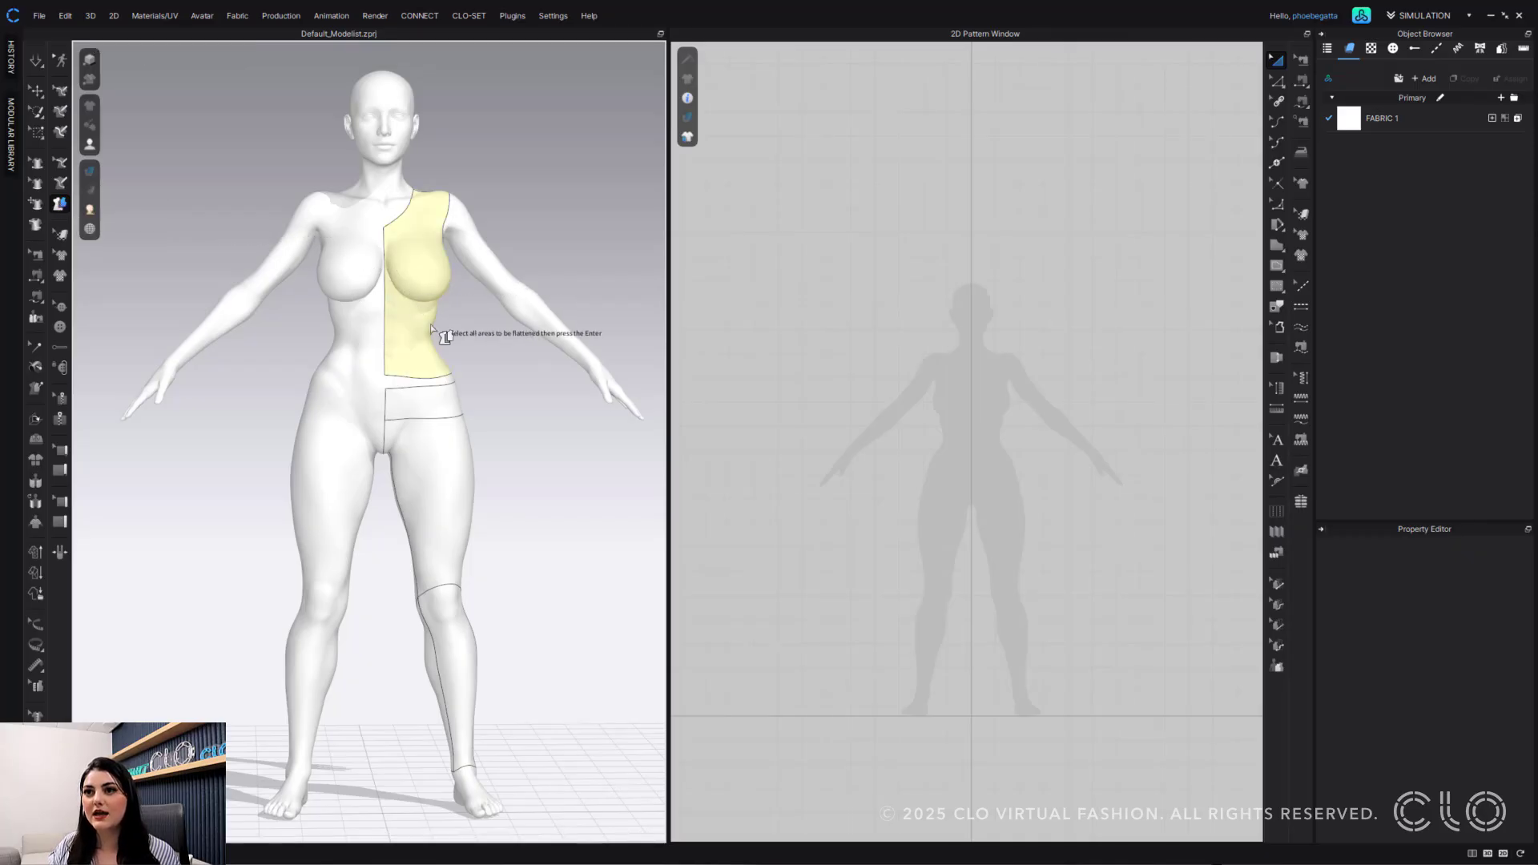
{"action": "right_click_drag", "start_coordinate": [431, 327], "coordinate": [233, 333]}
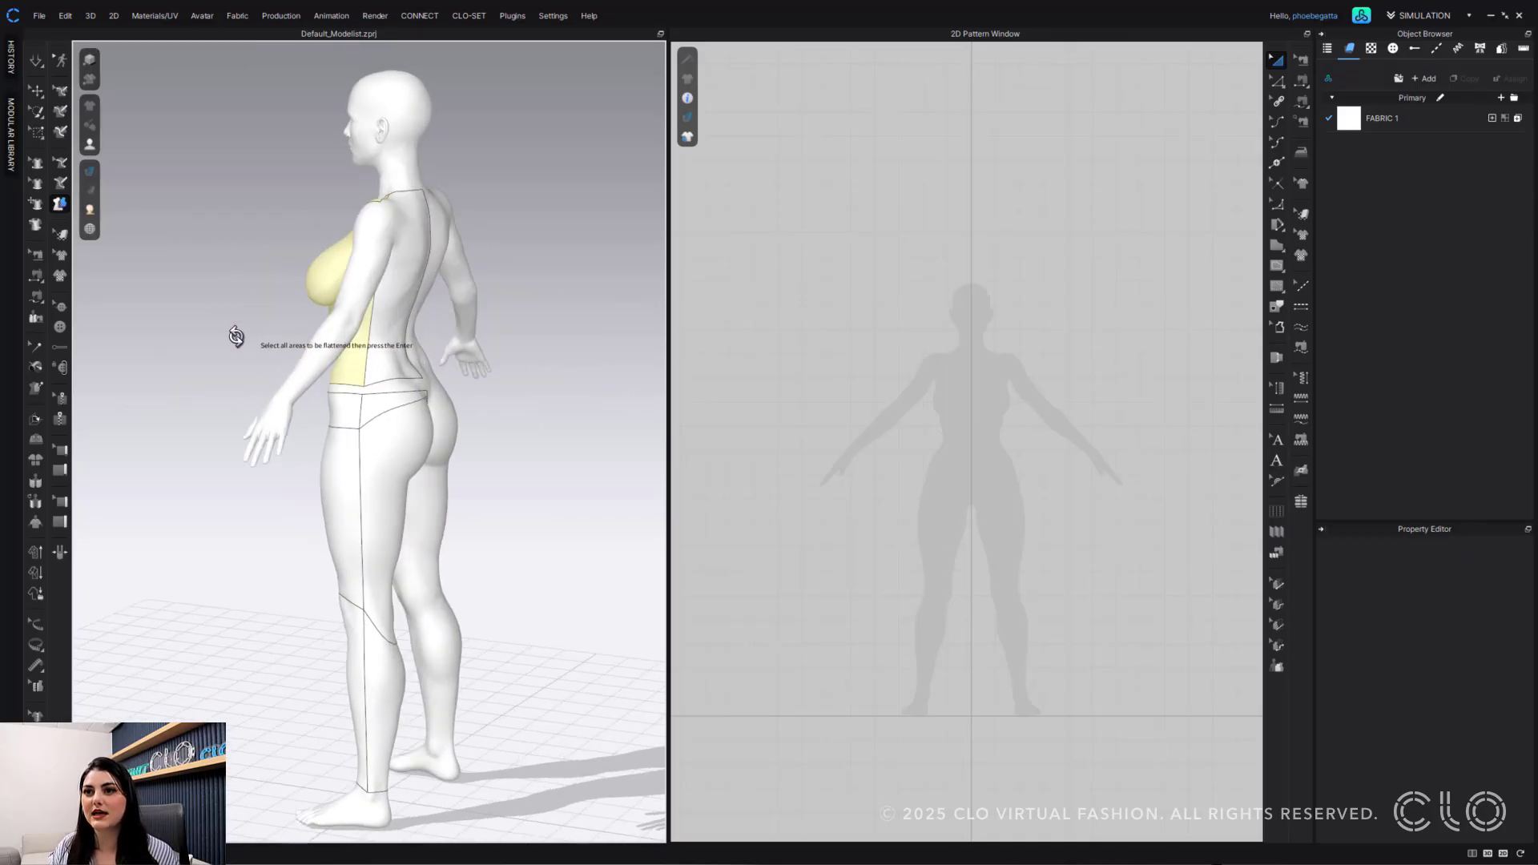
{"action": "left_click", "coordinate": [394, 328]}
- Add the buttock, hip band, thigh and lower-leg panels, and deselect the arm
{"action": "left_click", "coordinate": [397, 489]}
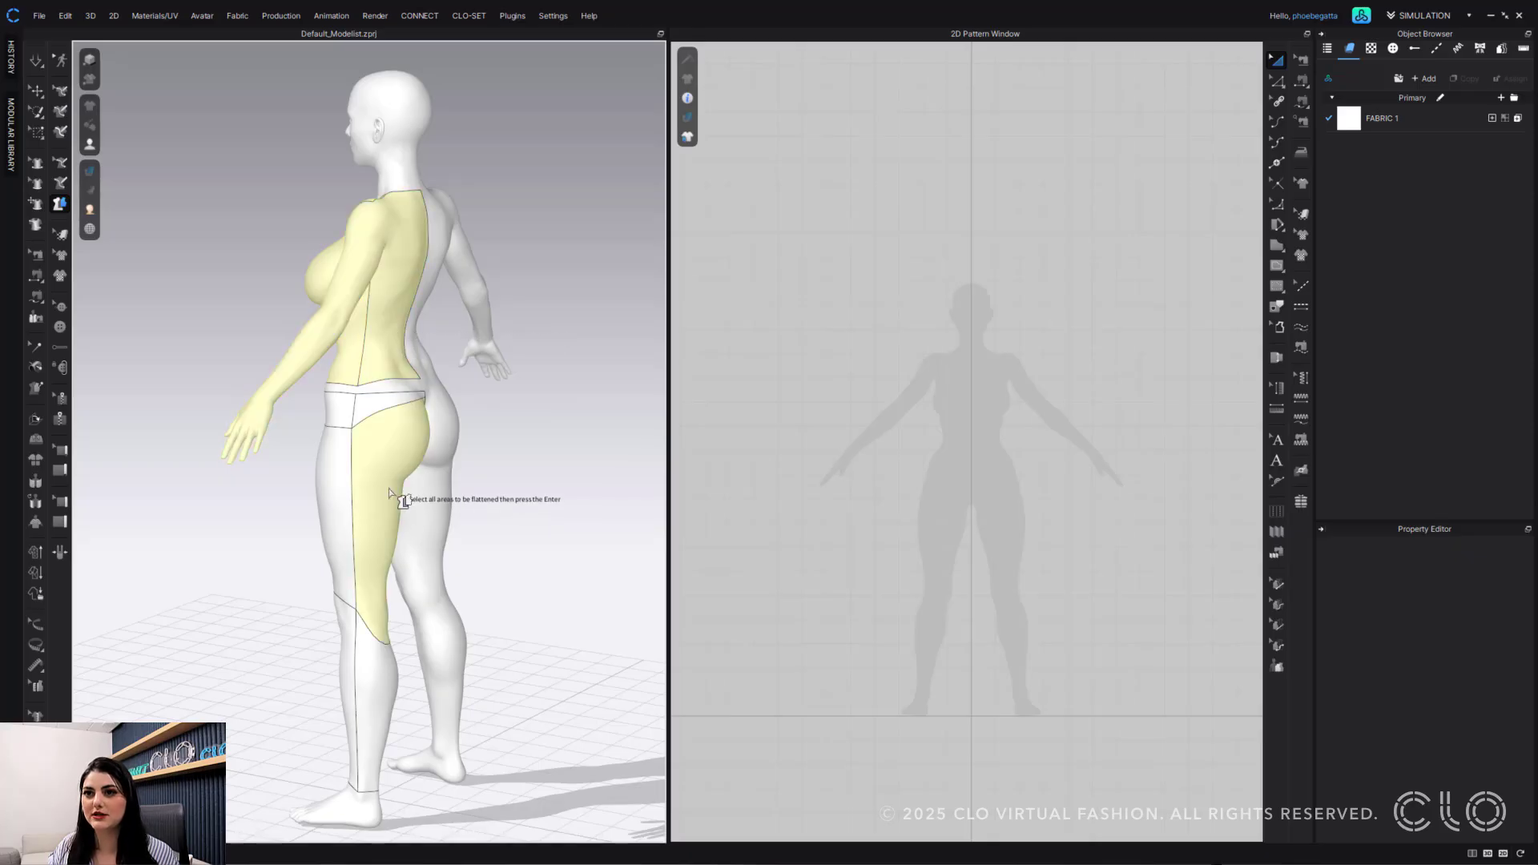
{"action": "left_click", "coordinate": [358, 416]}
{"action": "left_click", "coordinate": [343, 508]}
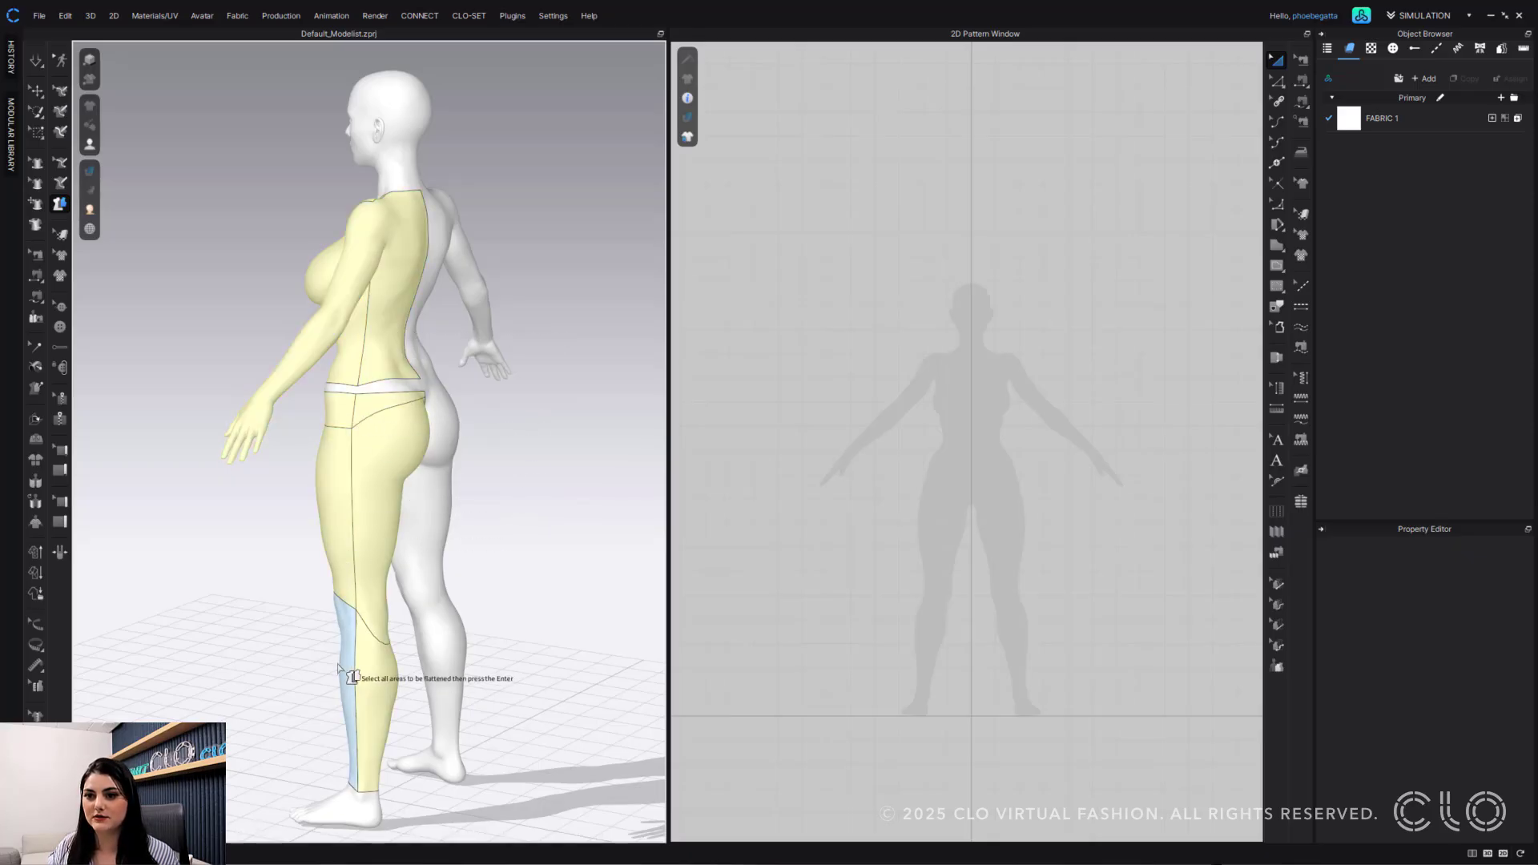
{"action": "left_click", "coordinate": [339, 672]}
{"action": "right_click_drag", "start_coordinate": [340, 672], "coordinate": [505, 680]}
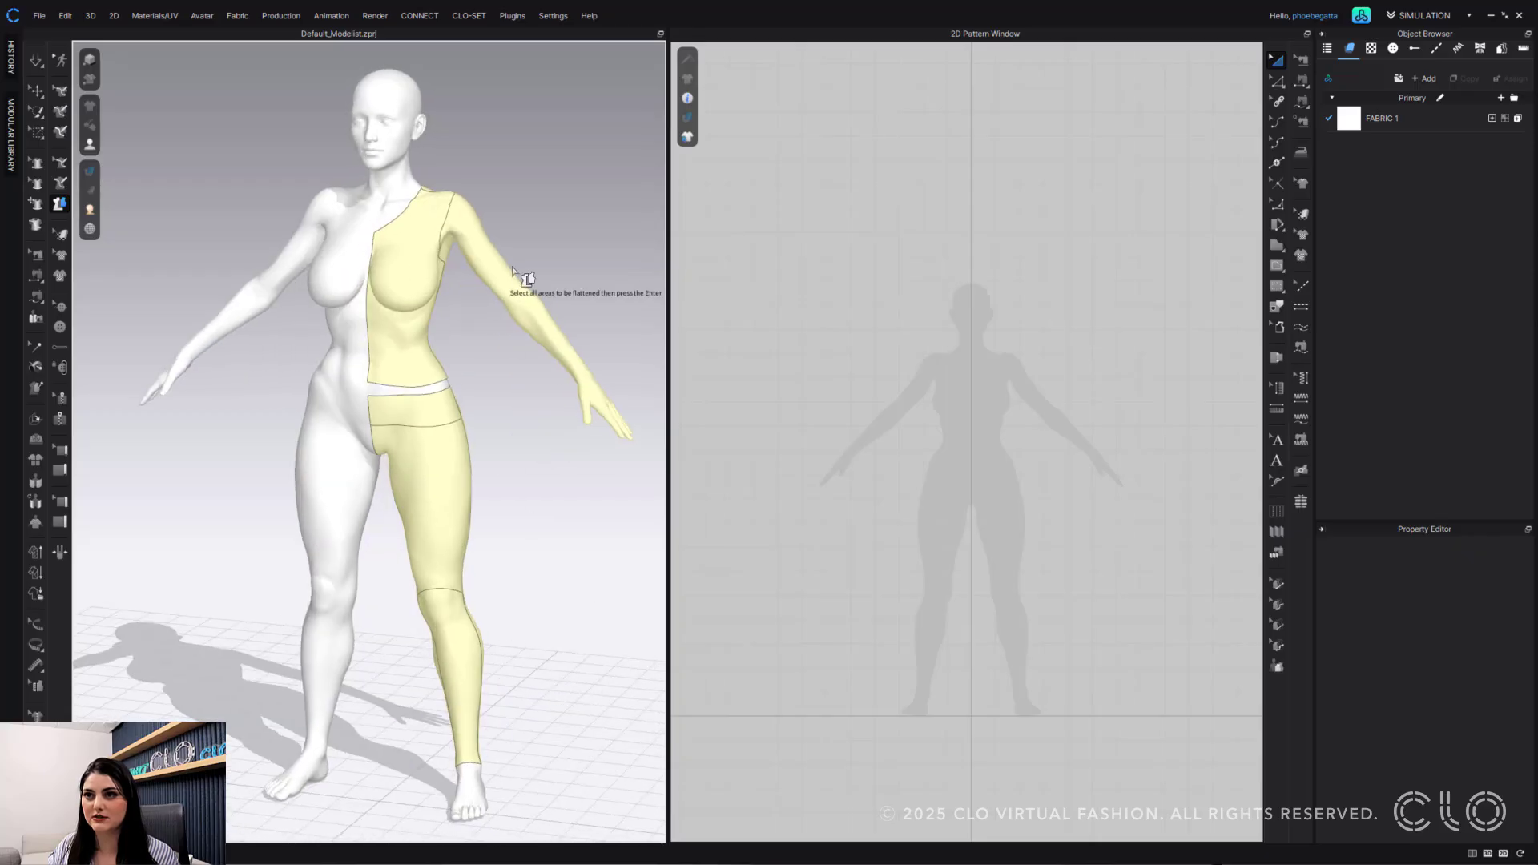
{"action": "left_click", "coordinate": [551, 346]}
{"action": "right_click_drag", "start_coordinate": [491, 439], "coordinate": [551, 437]}
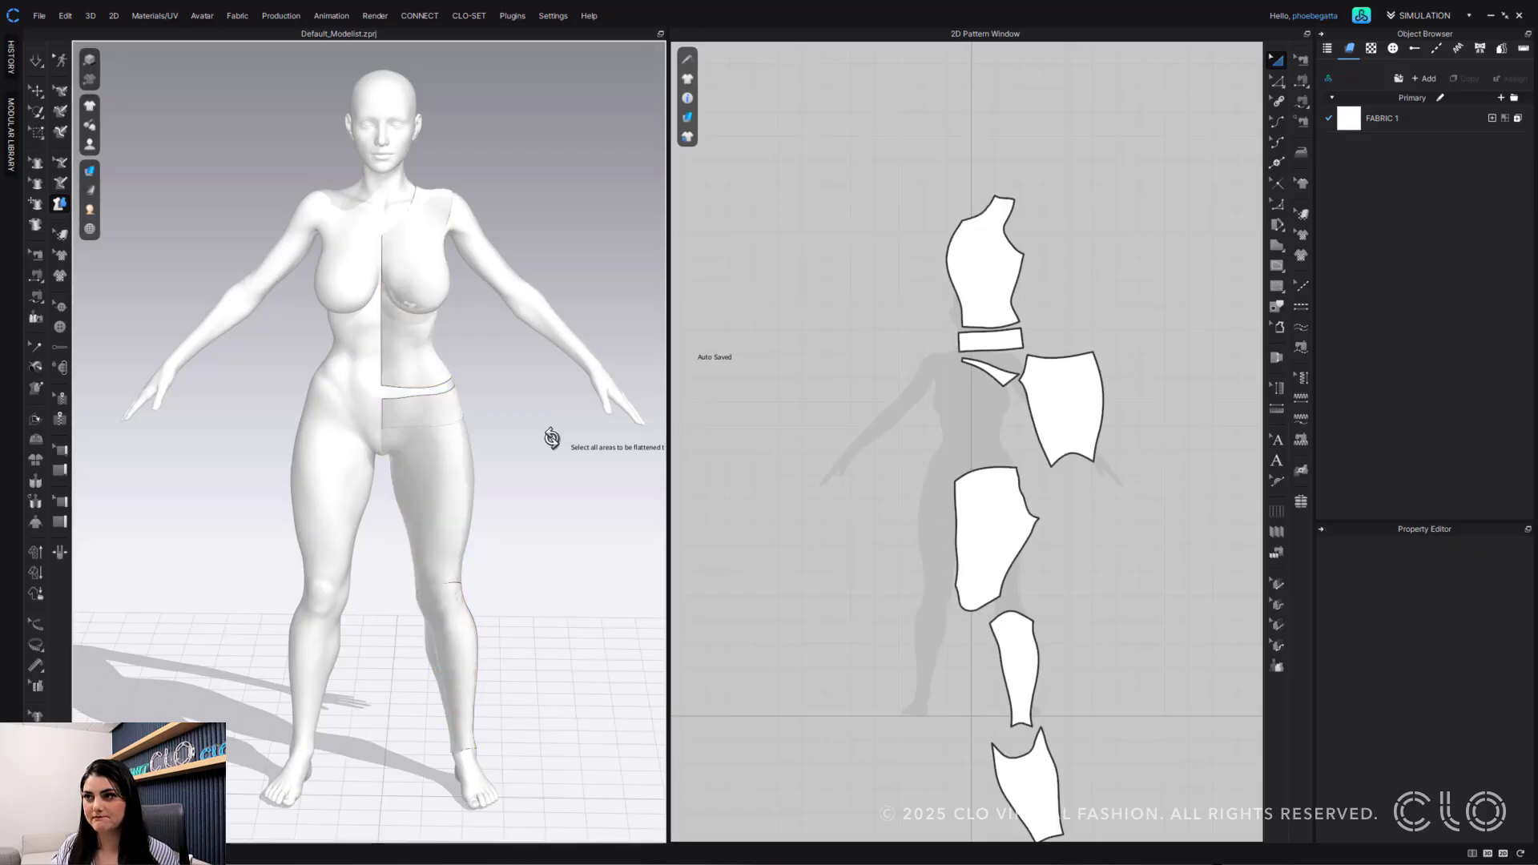
- Place the calf and bottom lower-leg pattern pieces side by side
{"action": "scroll", "coordinate": [931, 401], "scroll_direction": "down", "scroll_amount": 3}
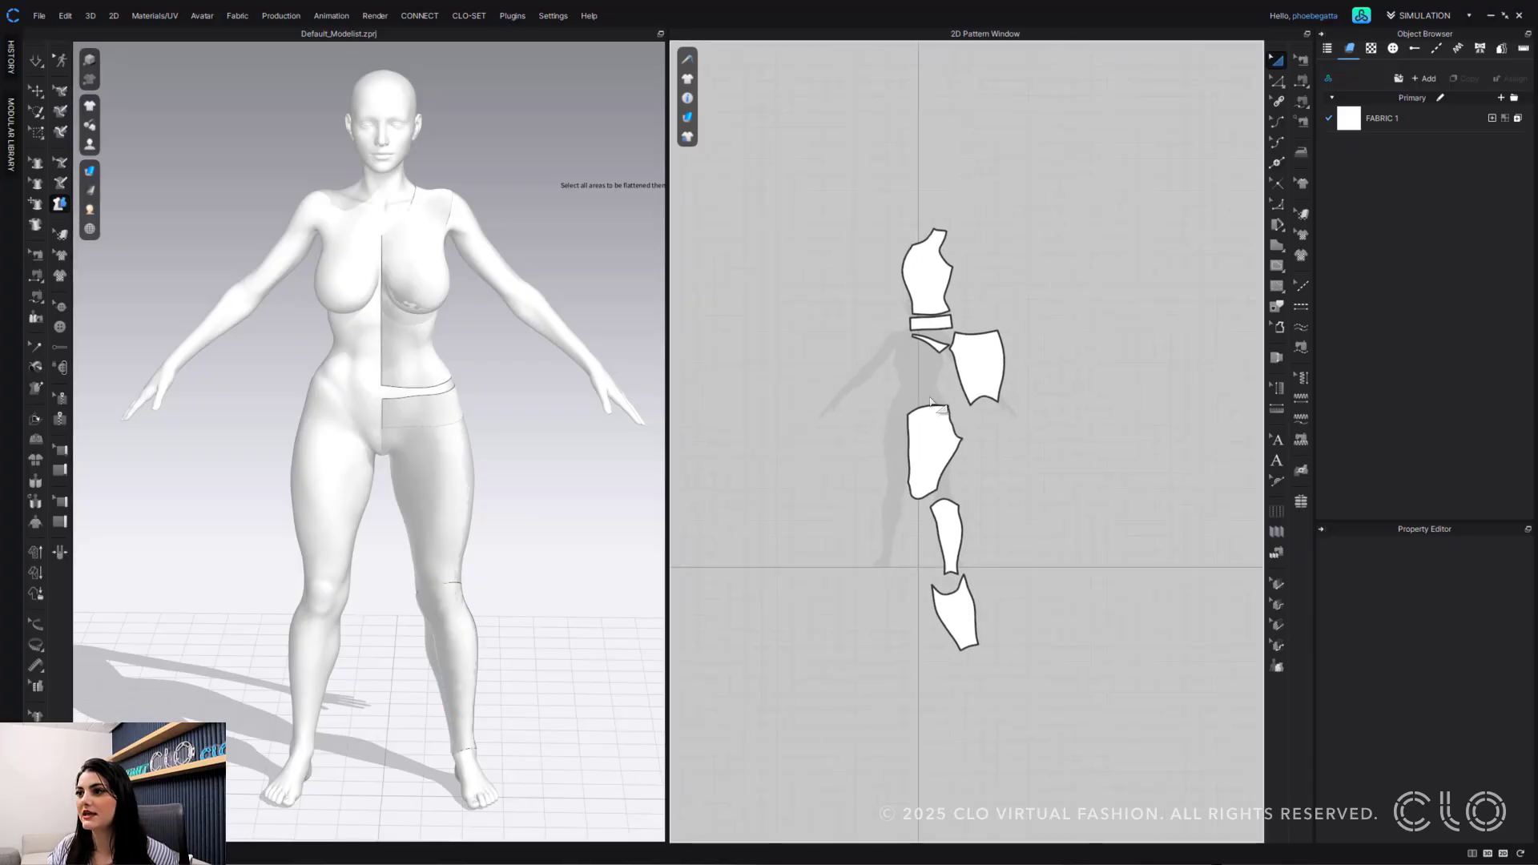
{"action": "left_click", "coordinate": [927, 268]}
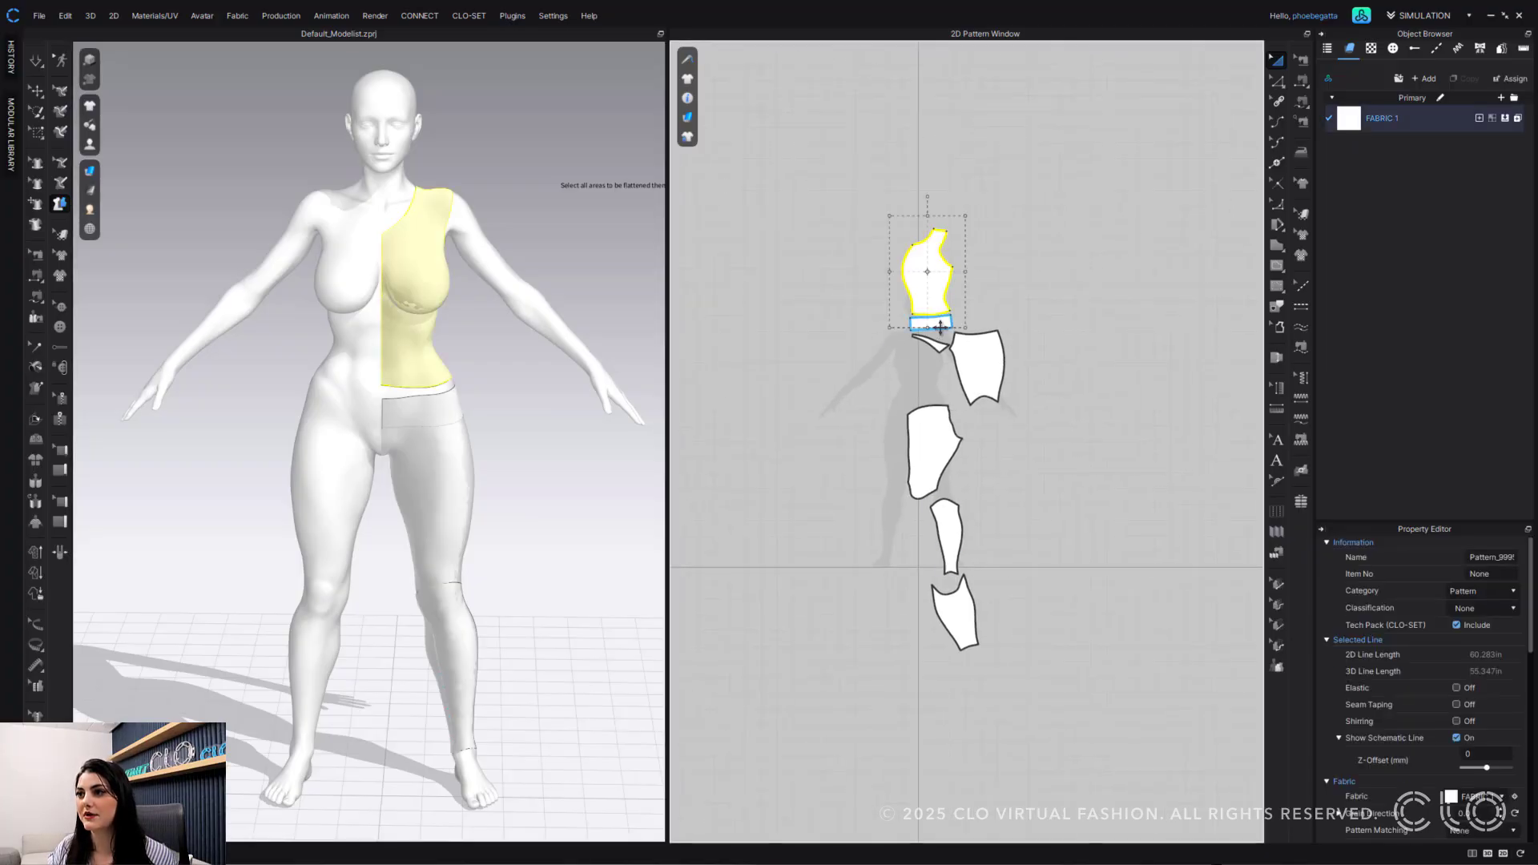
{"action": "left_click", "coordinate": [961, 630]}
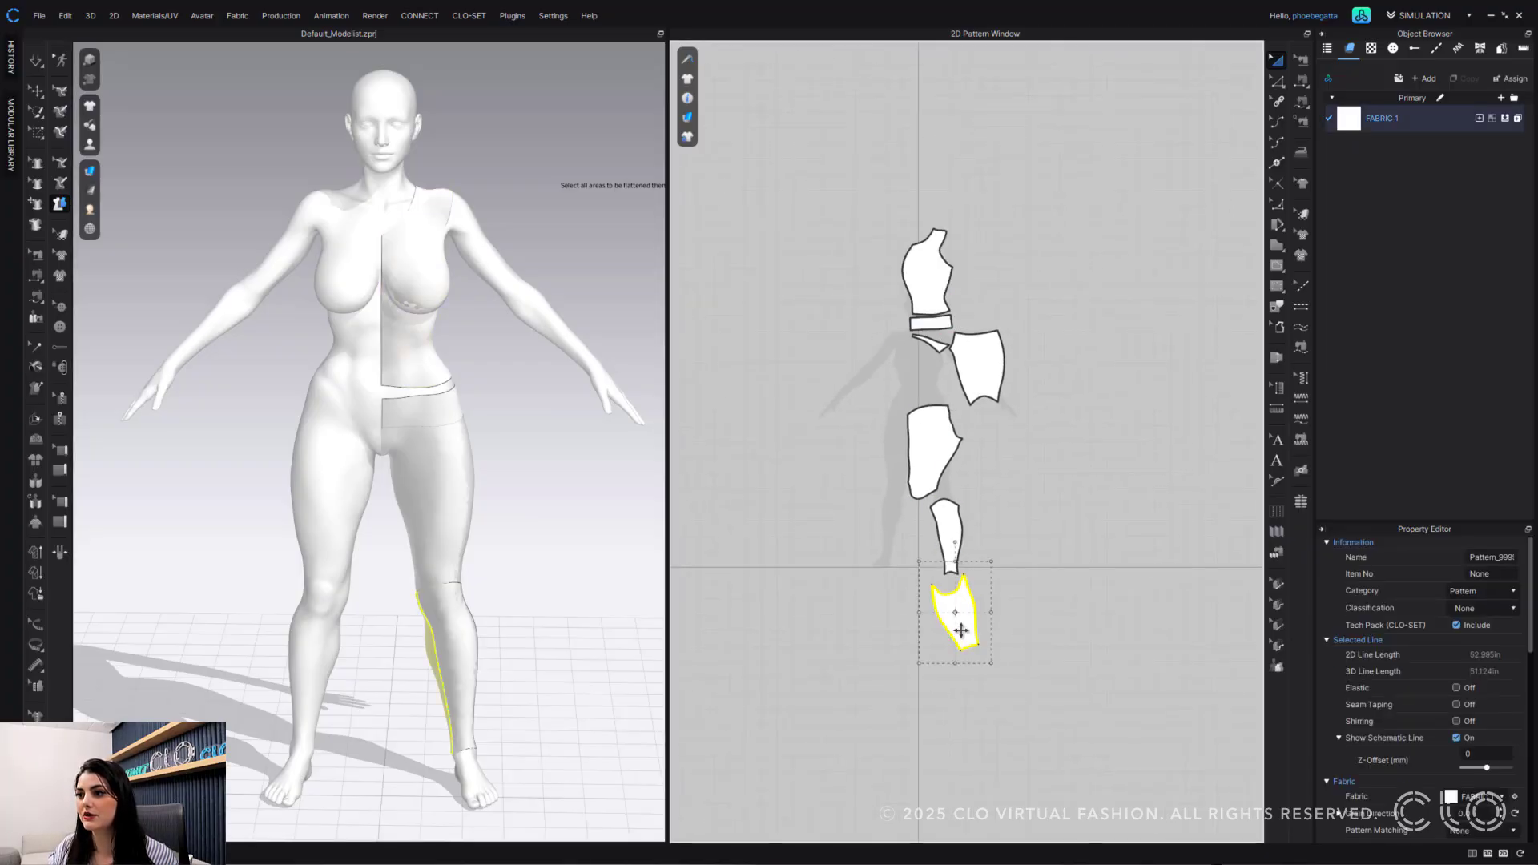
{"action": "left_click", "coordinate": [946, 529]}
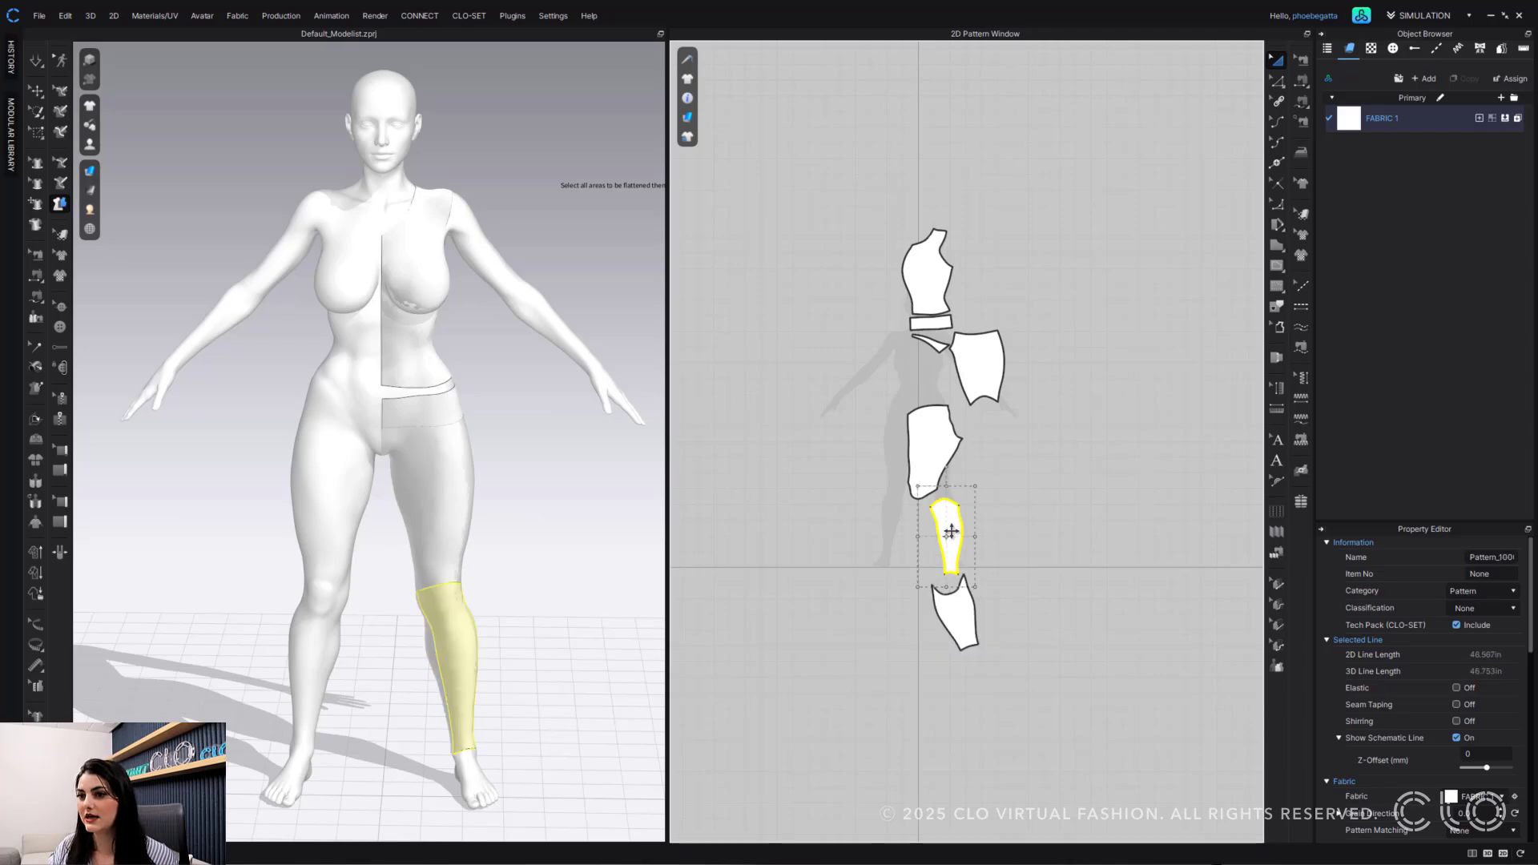
{"action": "left_click_drag", "start_coordinate": [934, 521], "coordinate": [907, 531]}
{"action": "left_click_drag", "start_coordinate": [971, 611], "coordinate": [987, 561]}
- Pair the thigh and upper-leg pieces side by side and shift the small sliver piece right
{"action": "left_click", "coordinate": [939, 442]}
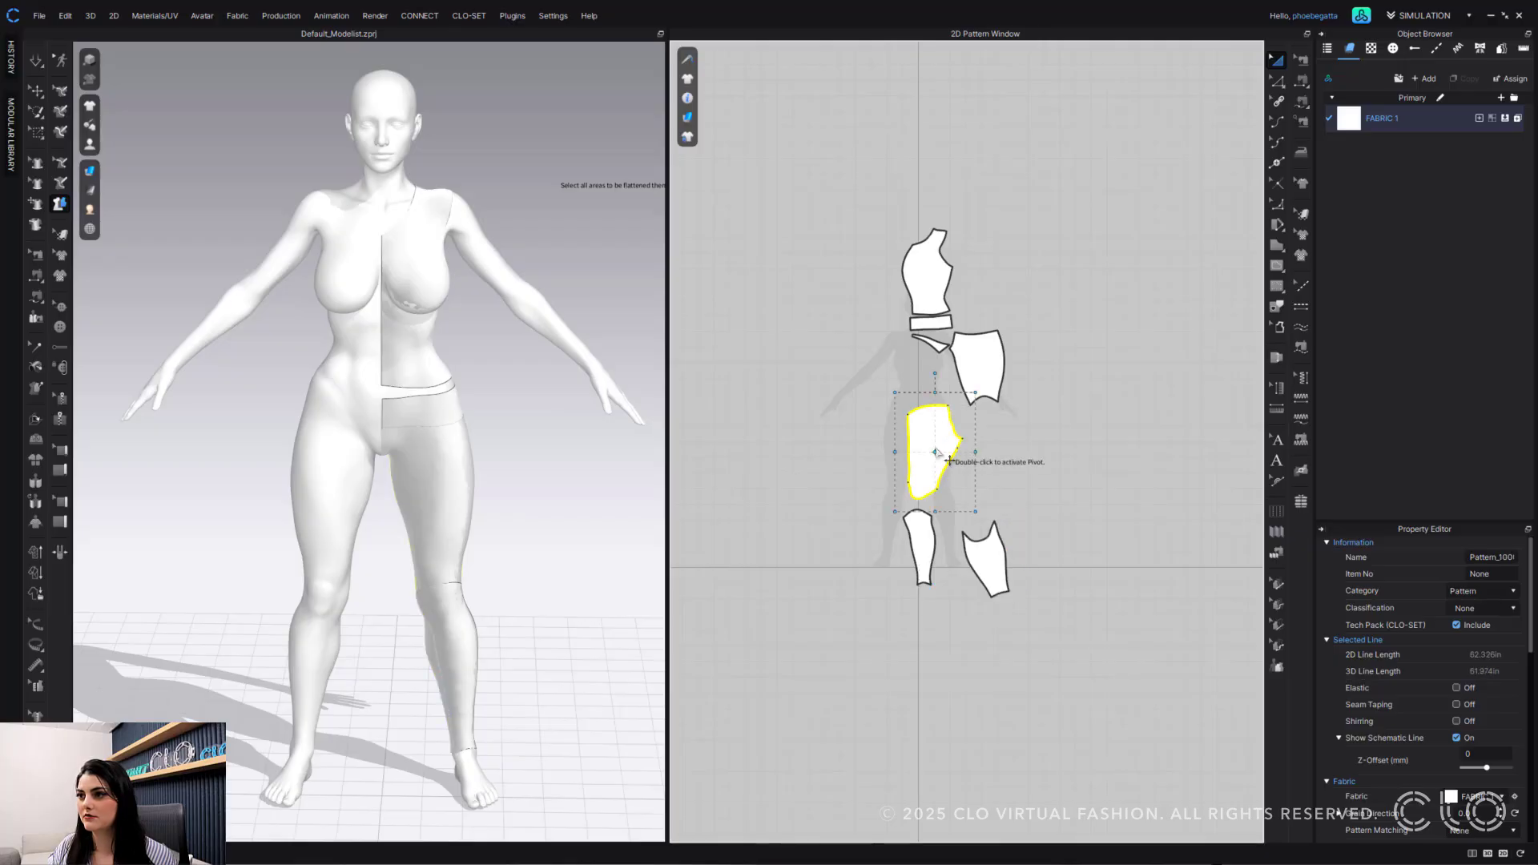
{"action": "left_click_drag", "start_coordinate": [929, 439], "coordinate": [997, 446]}
{"action": "left_click", "coordinate": [993, 374]}
{"action": "left_click_drag", "start_coordinate": [994, 374], "coordinate": [945, 444]}
{"action": "left_click_drag", "start_coordinate": [937, 345], "coordinate": [928, 385]}
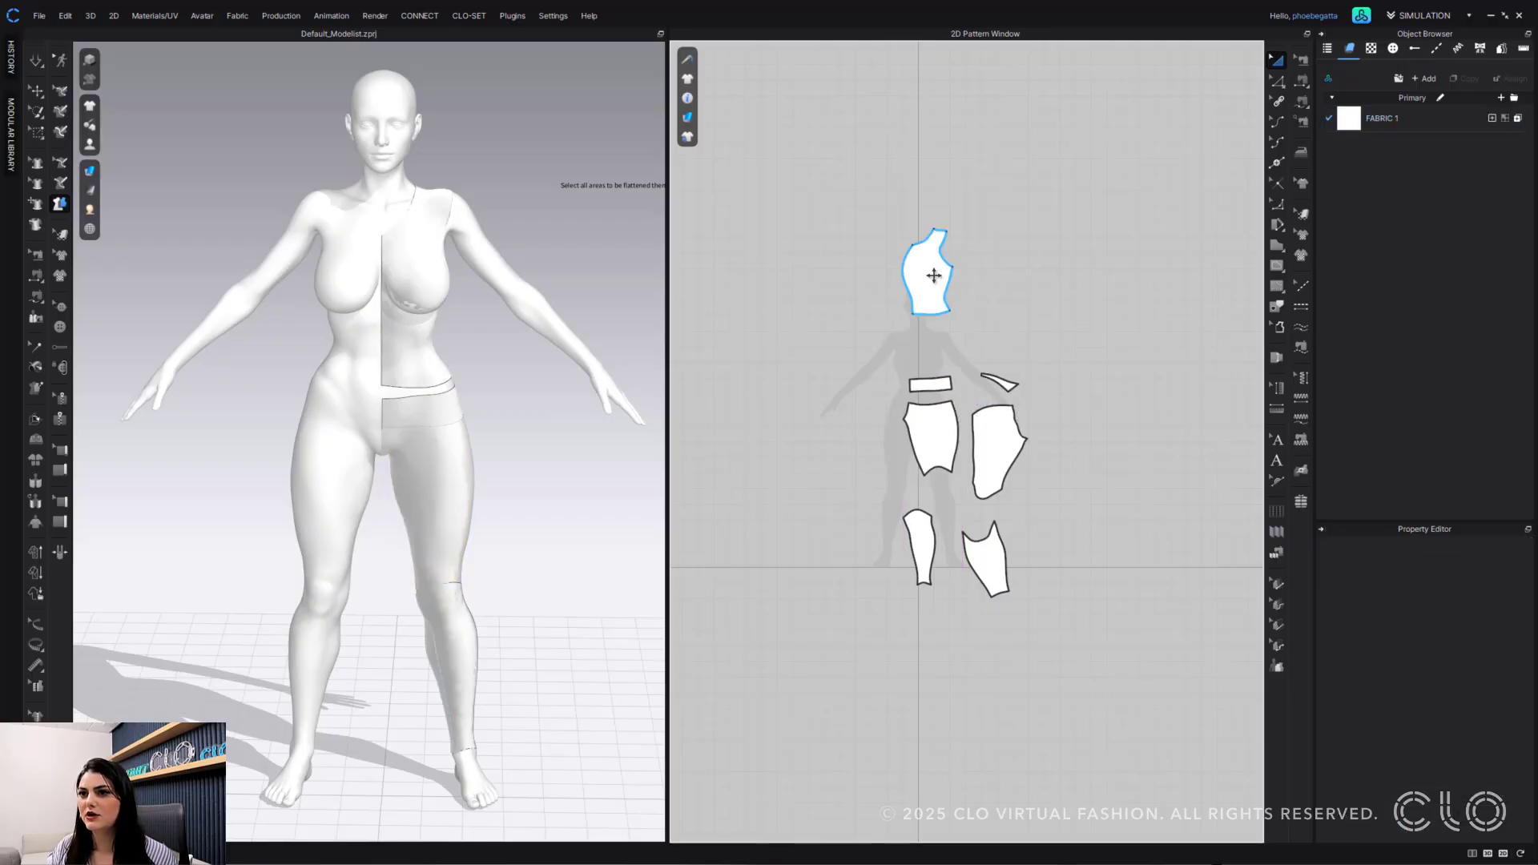
{"action": "left_click", "coordinate": [927, 271]}
{"action": "right_click_drag", "start_coordinate": [505, 441], "coordinate": [334, 403]}
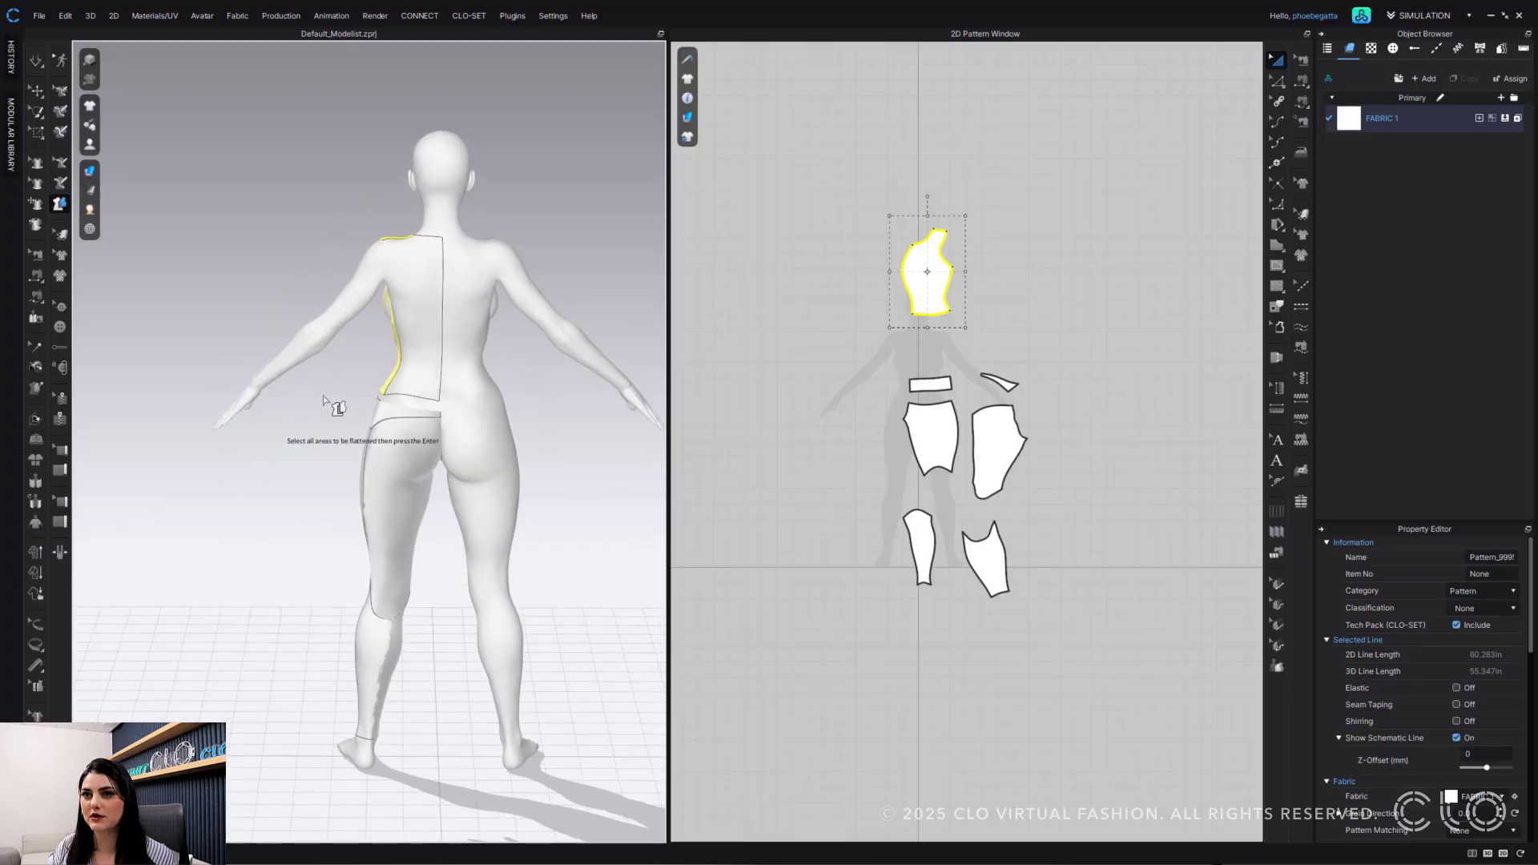
{"action": "left_click", "coordinate": [425, 336]}
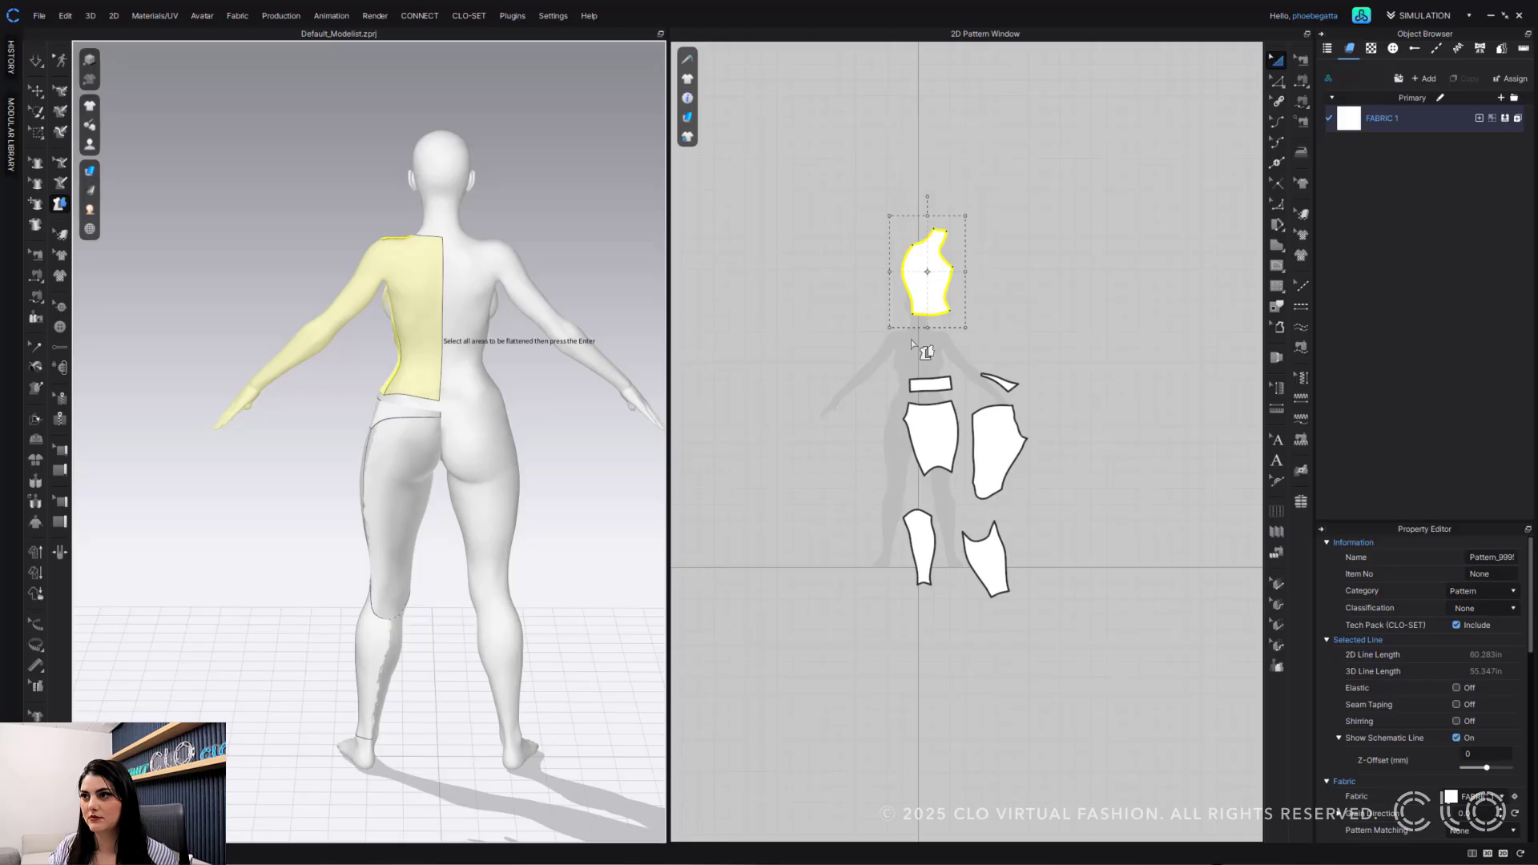
{"action": "key", "text": "Return"}
{"action": "left_click", "coordinate": [983, 341]}
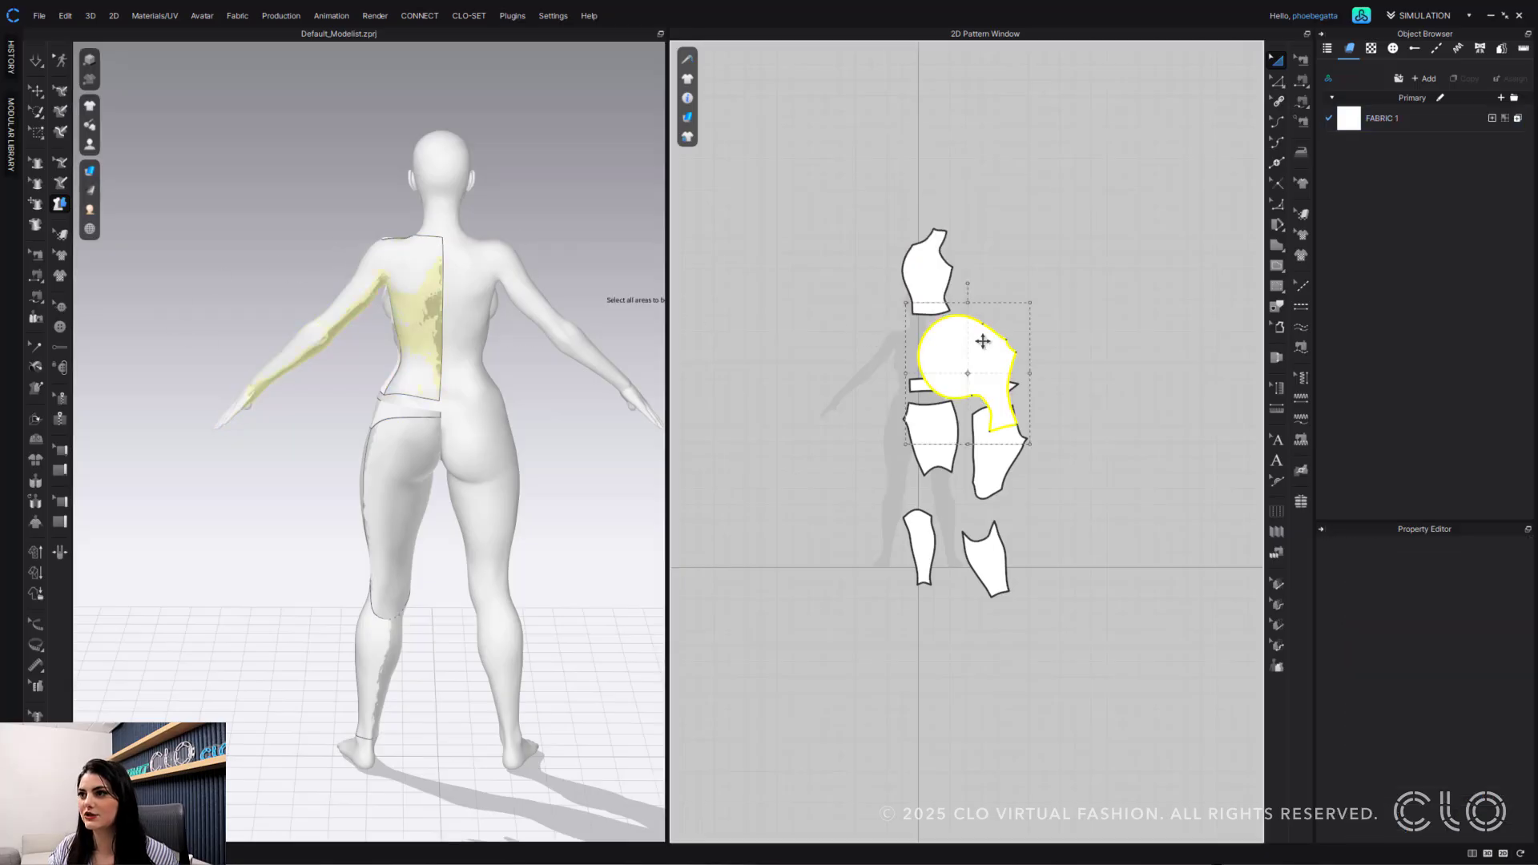
{"action": "left_click_drag", "start_coordinate": [983, 342], "coordinate": [1012, 263]}
{"action": "key", "text": "Delete"}
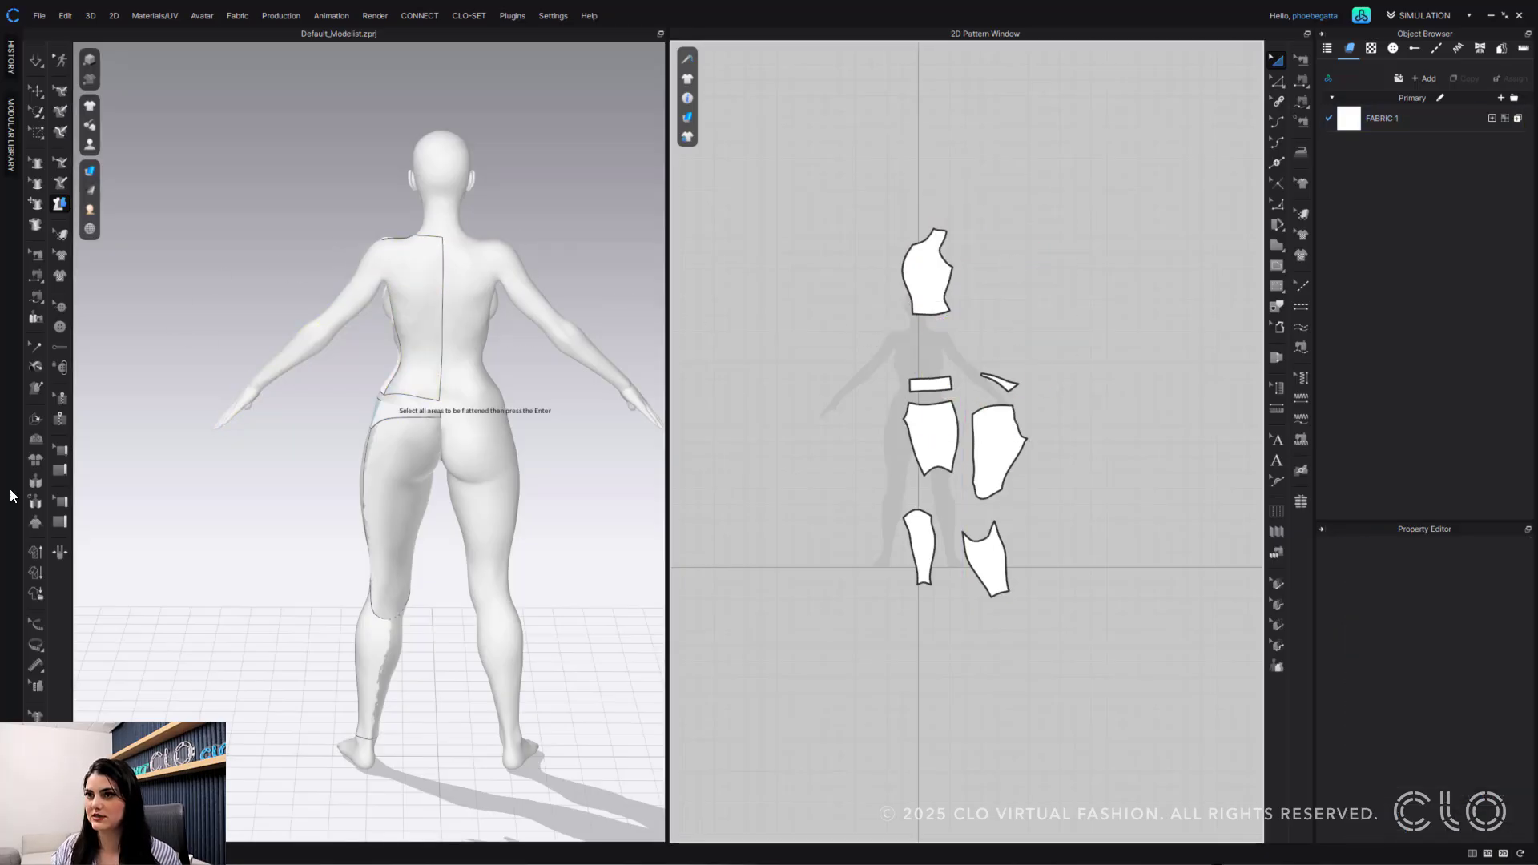
{"action": "scroll", "coordinate": [387, 484], "scroll_direction": "up", "scroll_amount": 3}
{"action": "right_click_drag", "start_coordinate": [387, 484], "coordinate": [430, 449]}
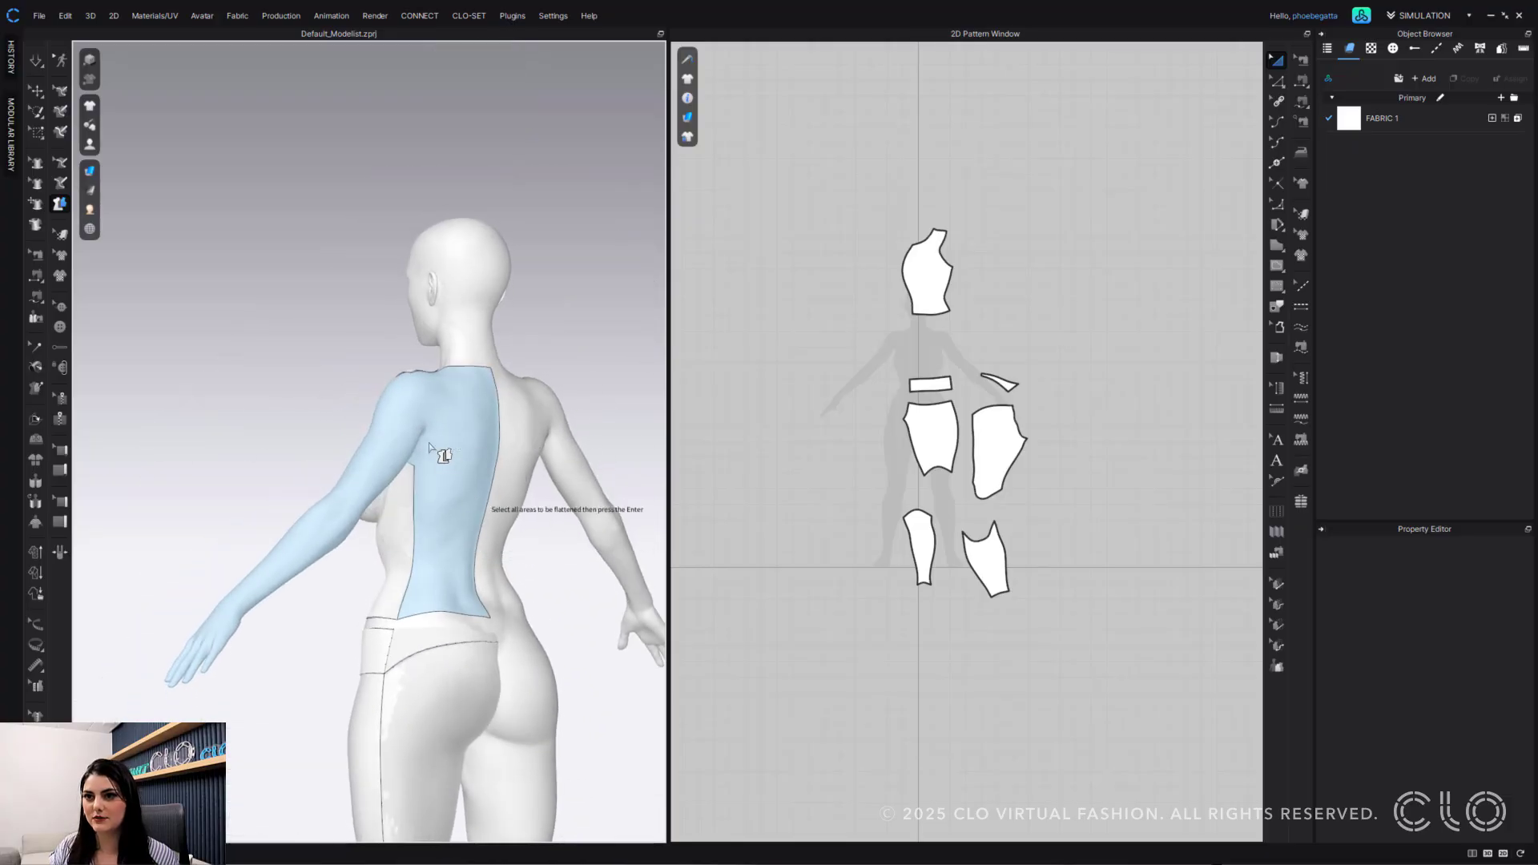
- Attempt an avatar line across the back, dismissing the lines-cannot-cross warning
{"action": "left_click", "coordinate": [62, 183]}
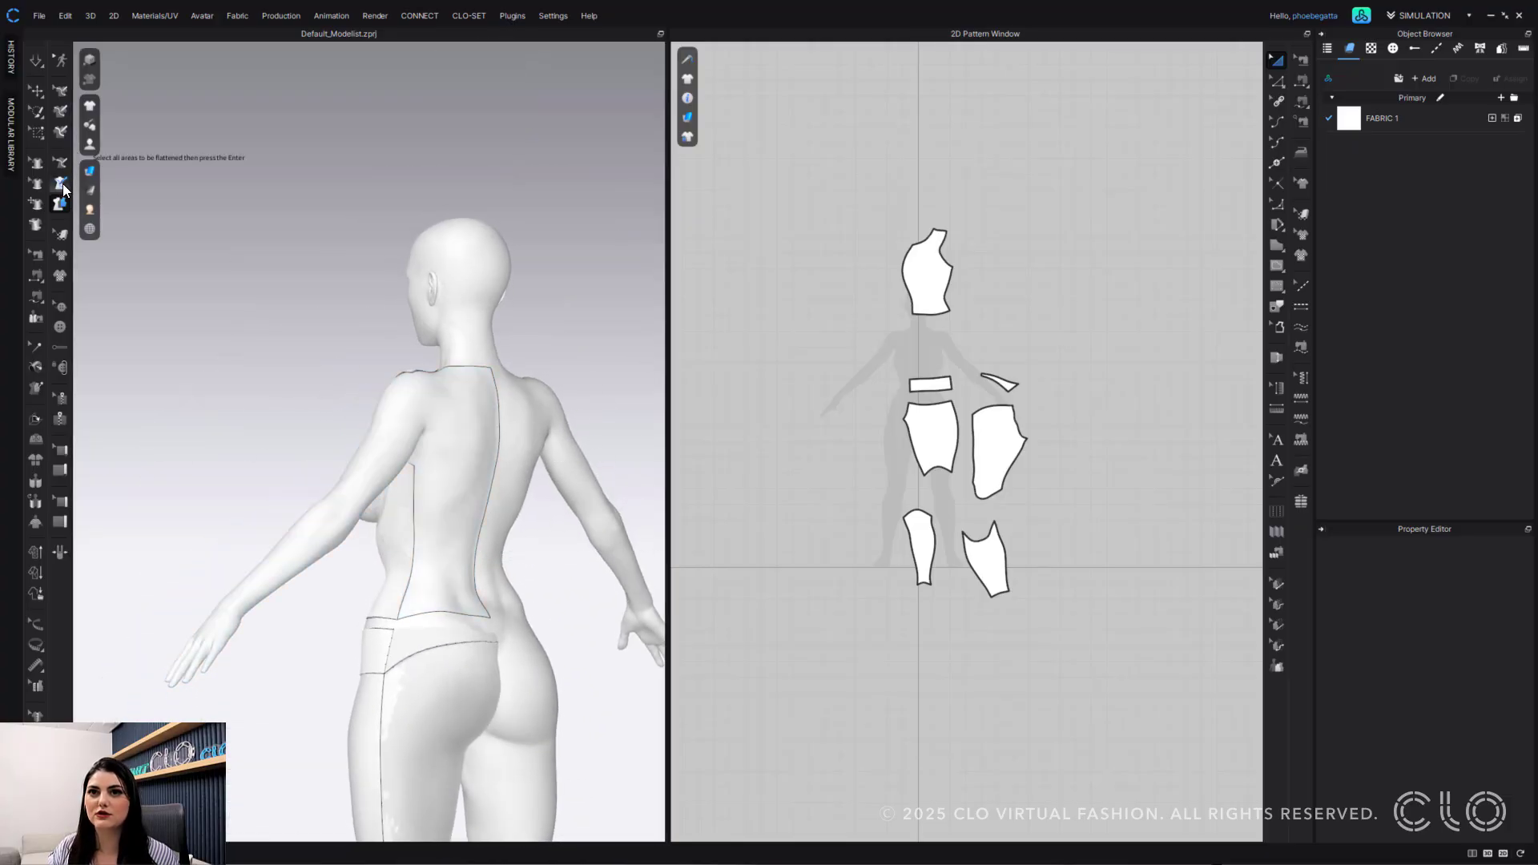
{"action": "left_click", "coordinate": [427, 466]}
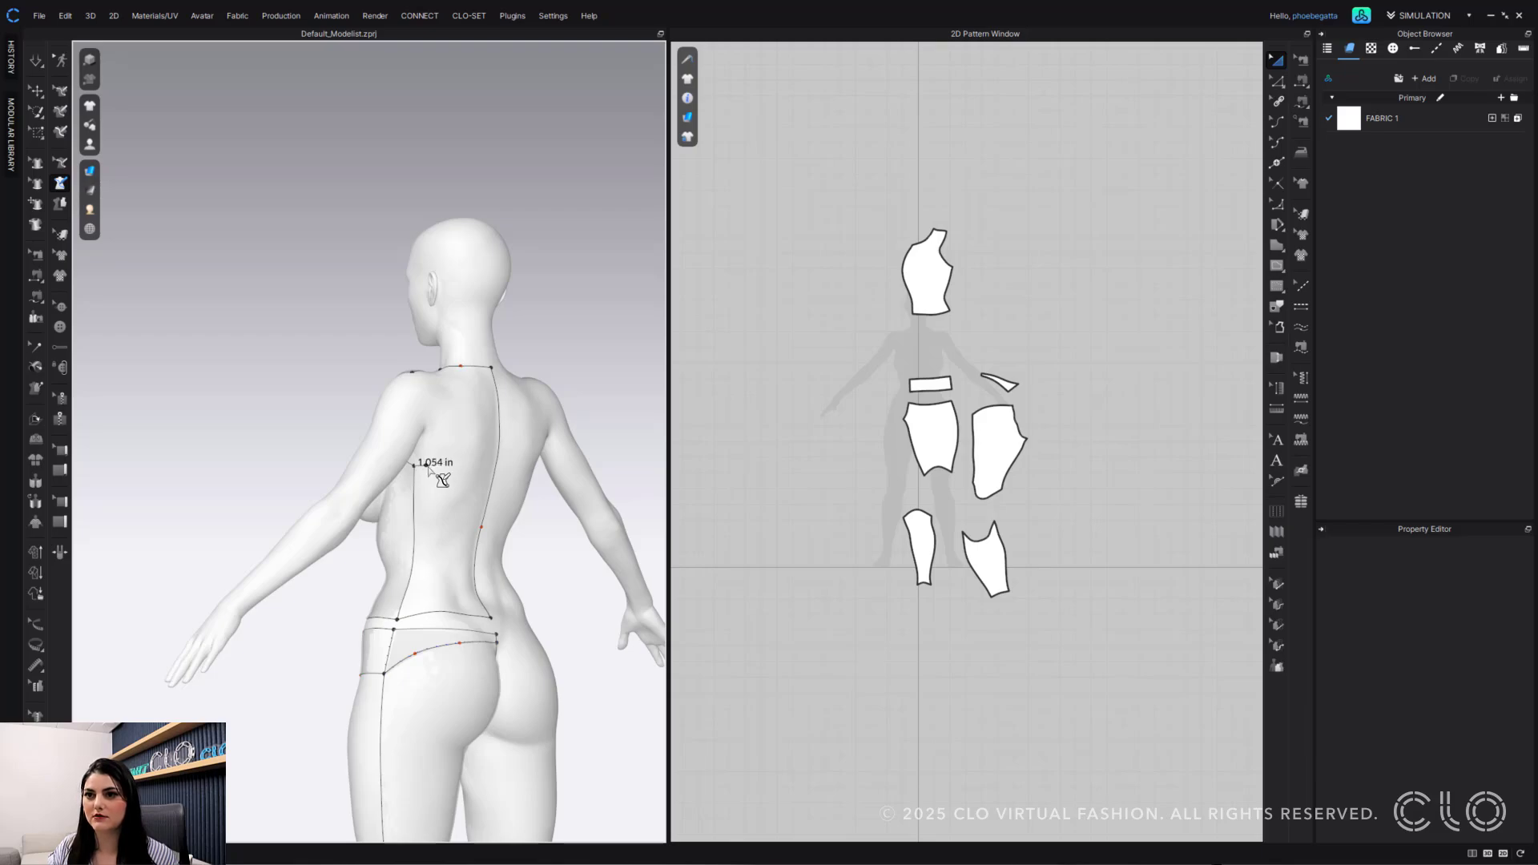
{"action": "left_click", "coordinate": [434, 411]}
{"action": "left_click", "coordinate": [410, 373]}
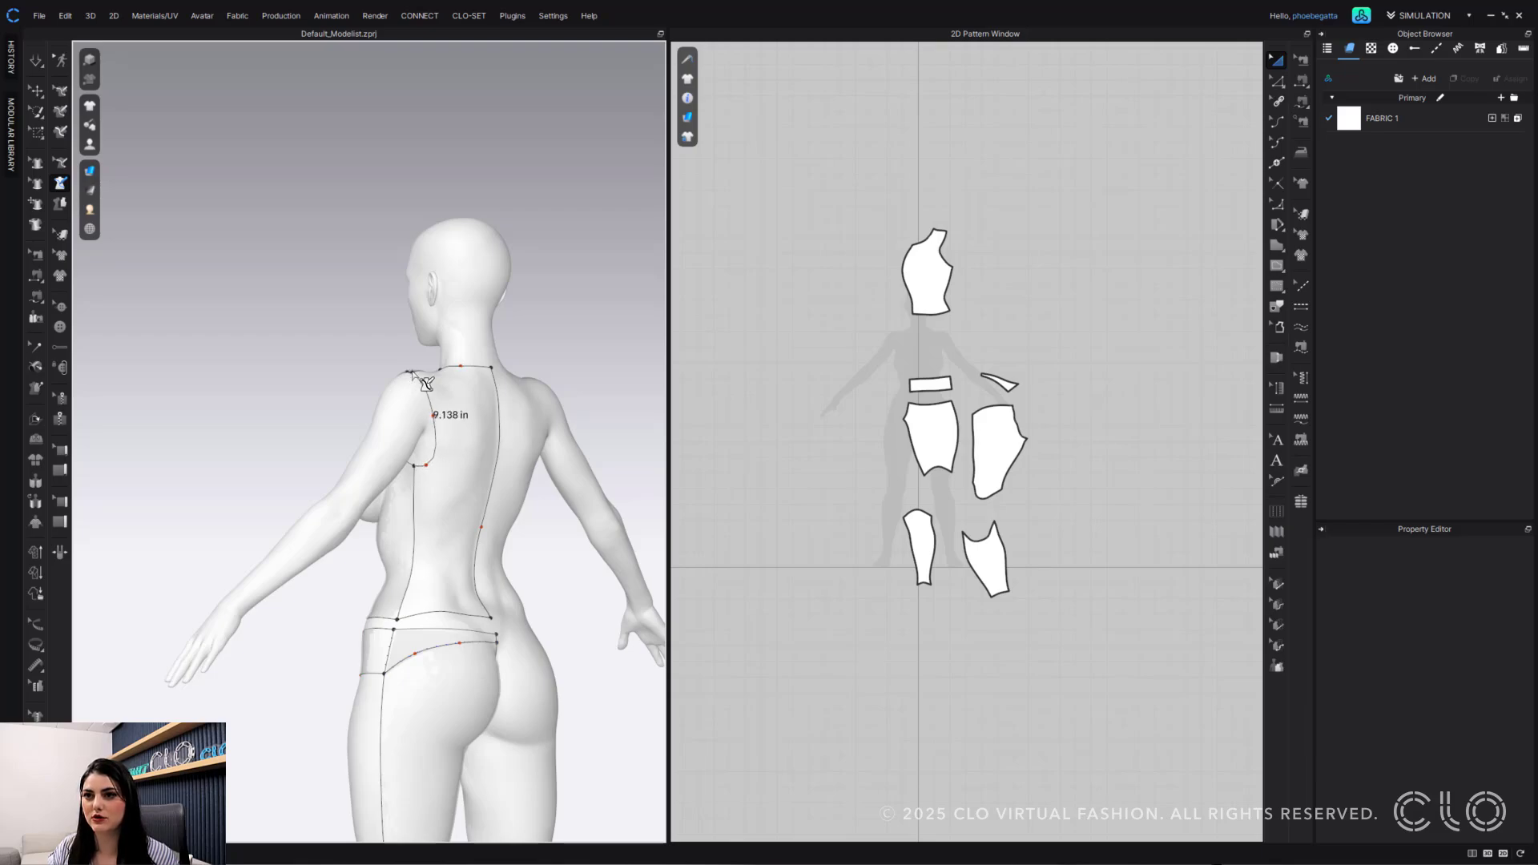
{"action": "left_click", "coordinate": [461, 457]}
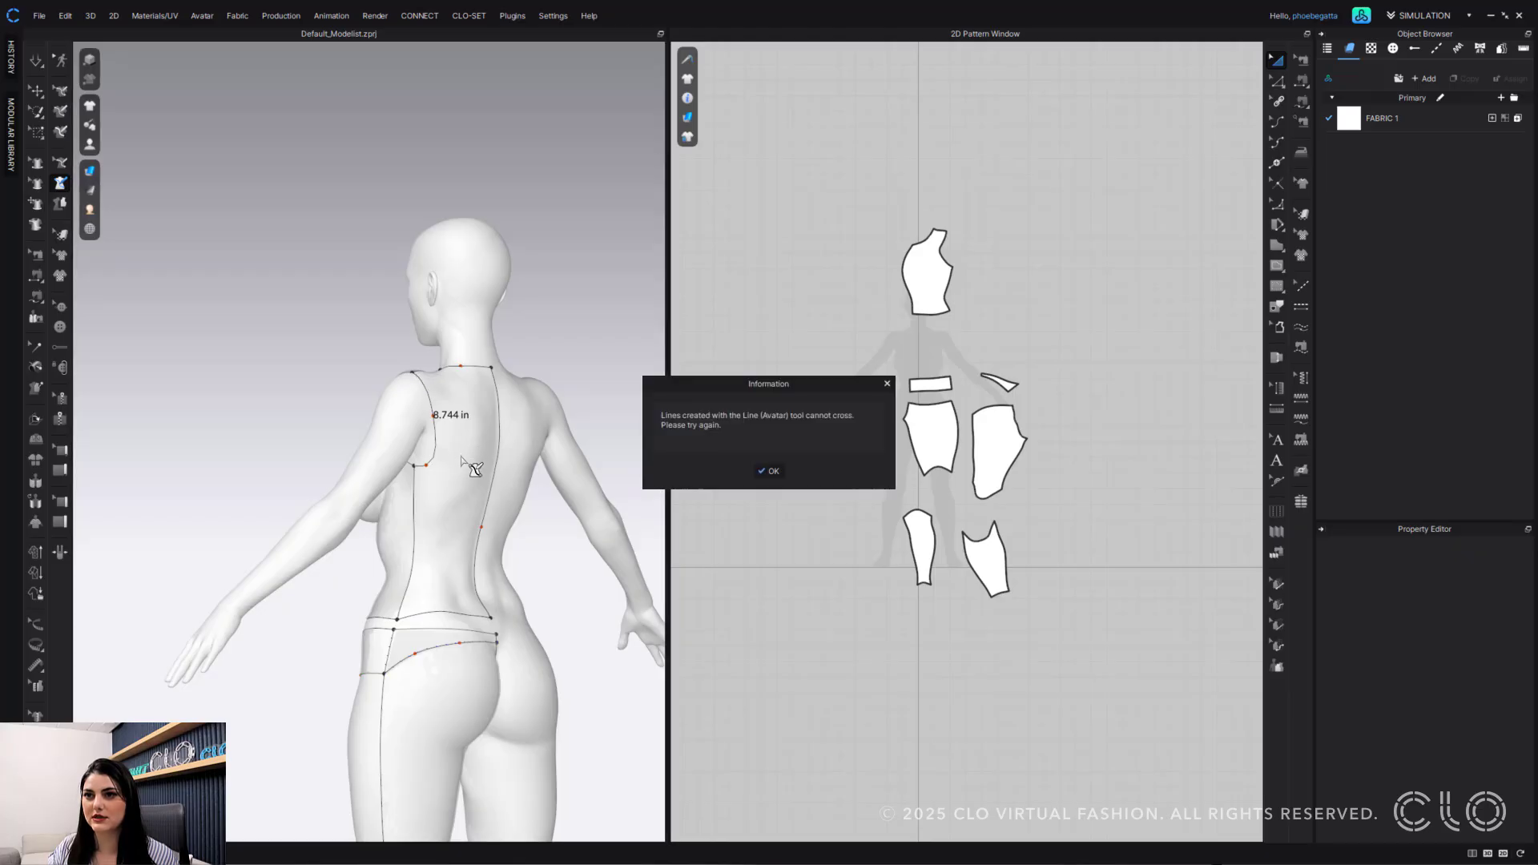
{"action": "left_click", "coordinate": [773, 471]}
{"action": "mouse_move", "coordinate": [405, 387]}
{"action": "right_mouse_down"}
{"action": "mouse_move", "coordinate": [412, 360]}
{"action": "mouse_move", "coordinate": [419, 418]}
{"action": "mouse_move", "coordinate": [424, 396]}
{"action": "right_mouse_up"}
- Draw the 8.509 in curved line from the shoulder down the avatar's back
{"action": "left_click", "coordinate": [425, 390]}
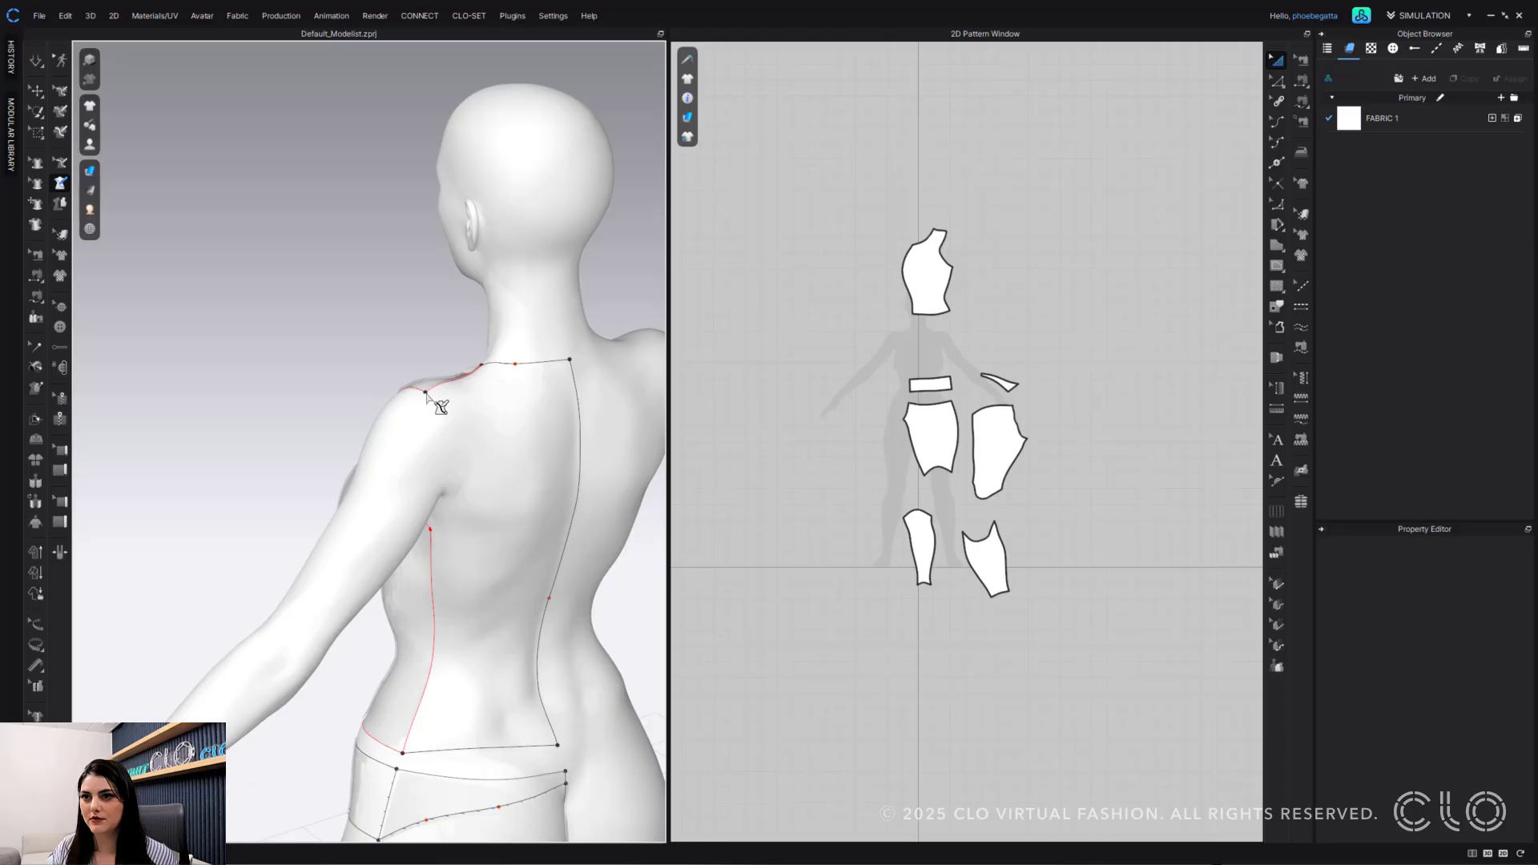
{"action": "left_click", "coordinate": [460, 486]}
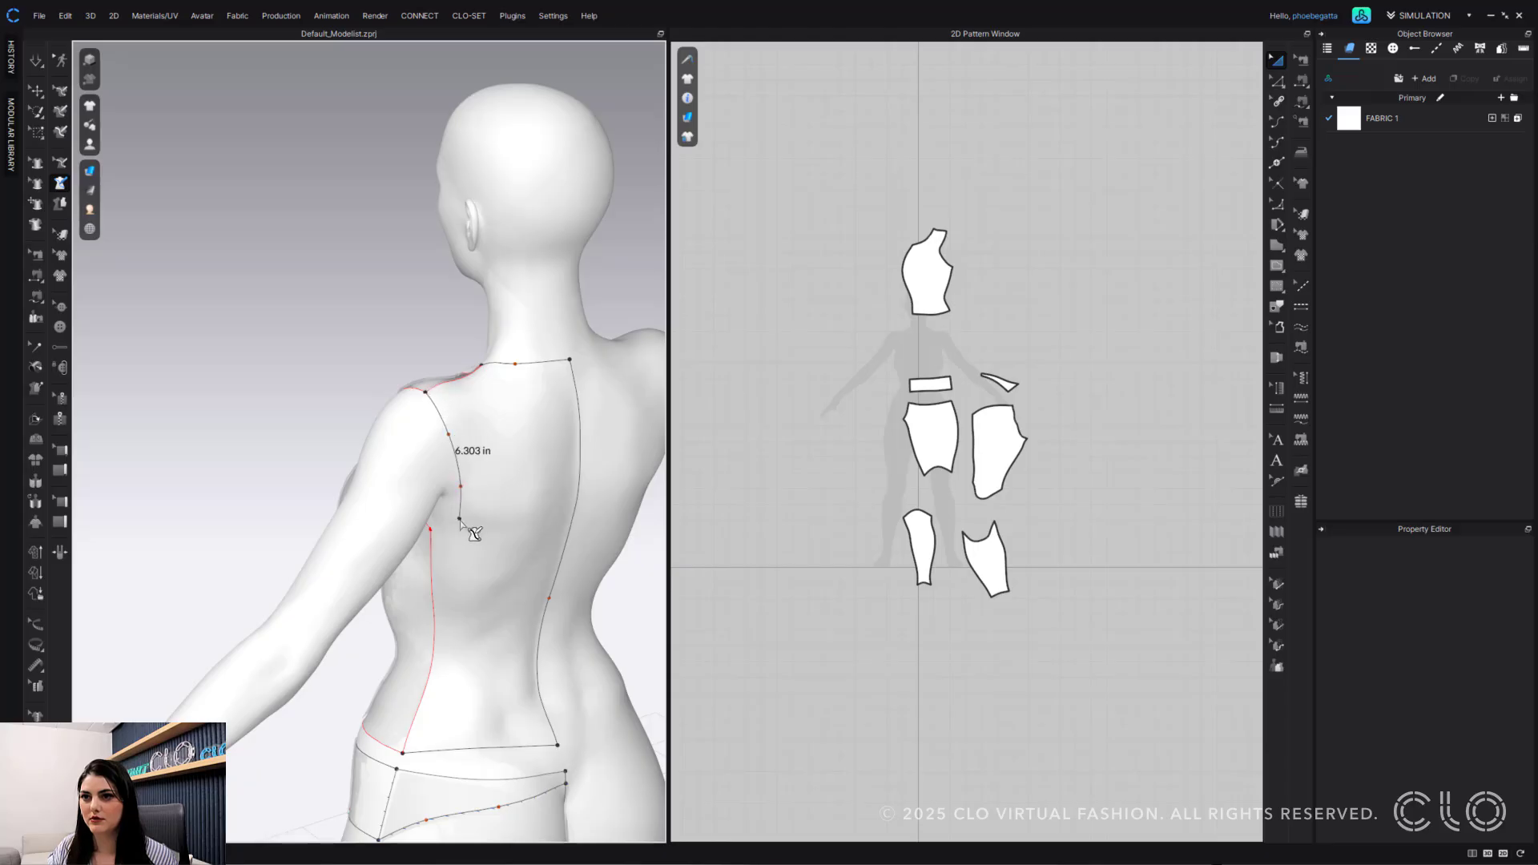
{"action": "left_click", "coordinate": [456, 518]}
{"action": "left_click", "coordinate": [441, 534]}
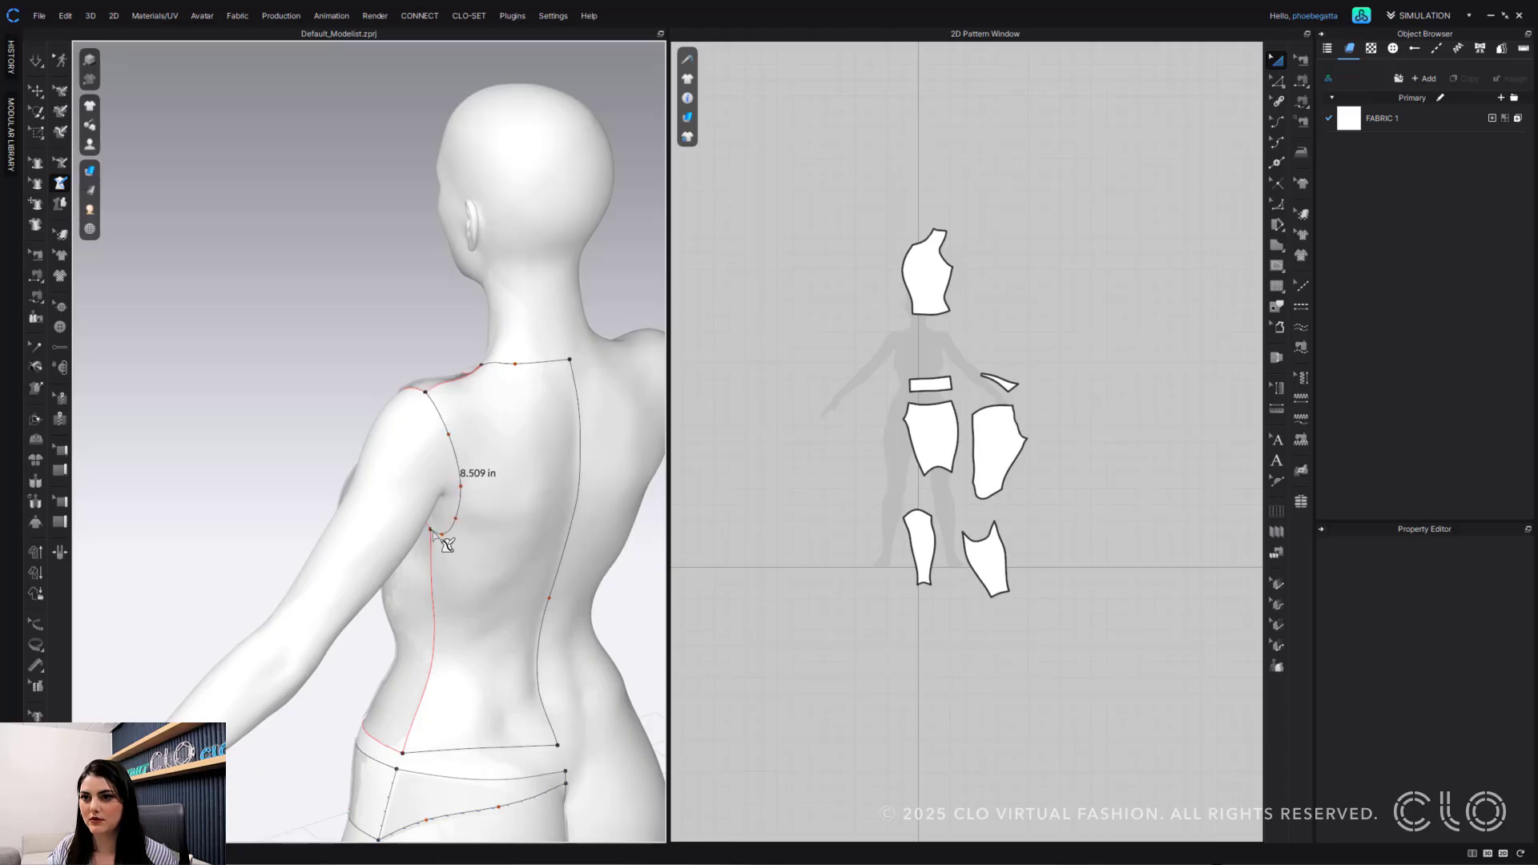
{"action": "double_click", "coordinate": [438, 534]}
{"action": "right_click_drag", "start_coordinate": [522, 559], "coordinate": [513, 539]}
{"action": "scroll", "coordinate": [492, 543], "scroll_direction": "down", "scroll_amount": 2}
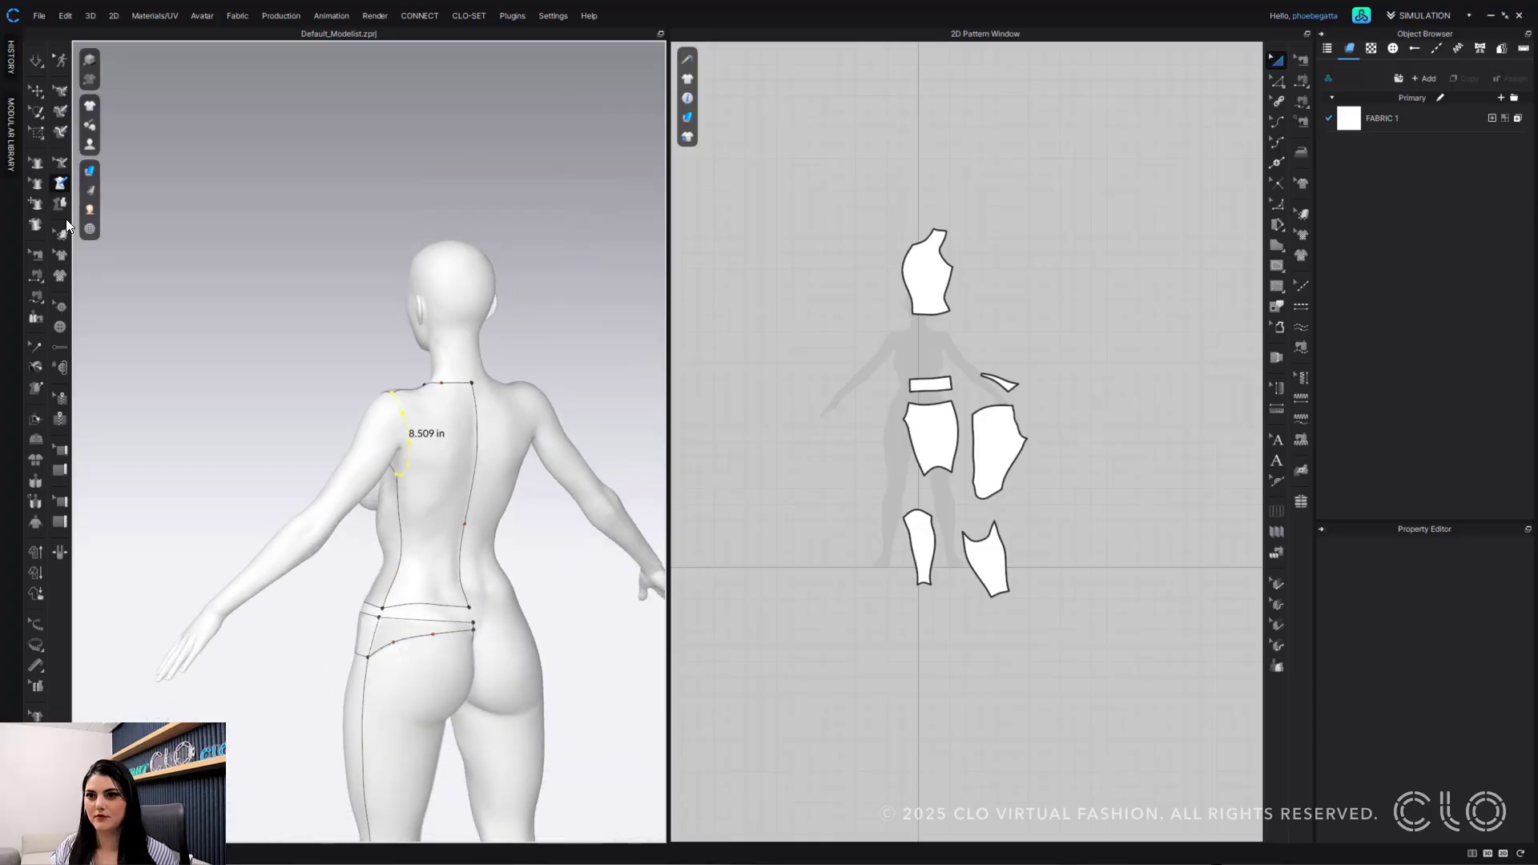
{"action": "left_click", "coordinate": [61, 204]}
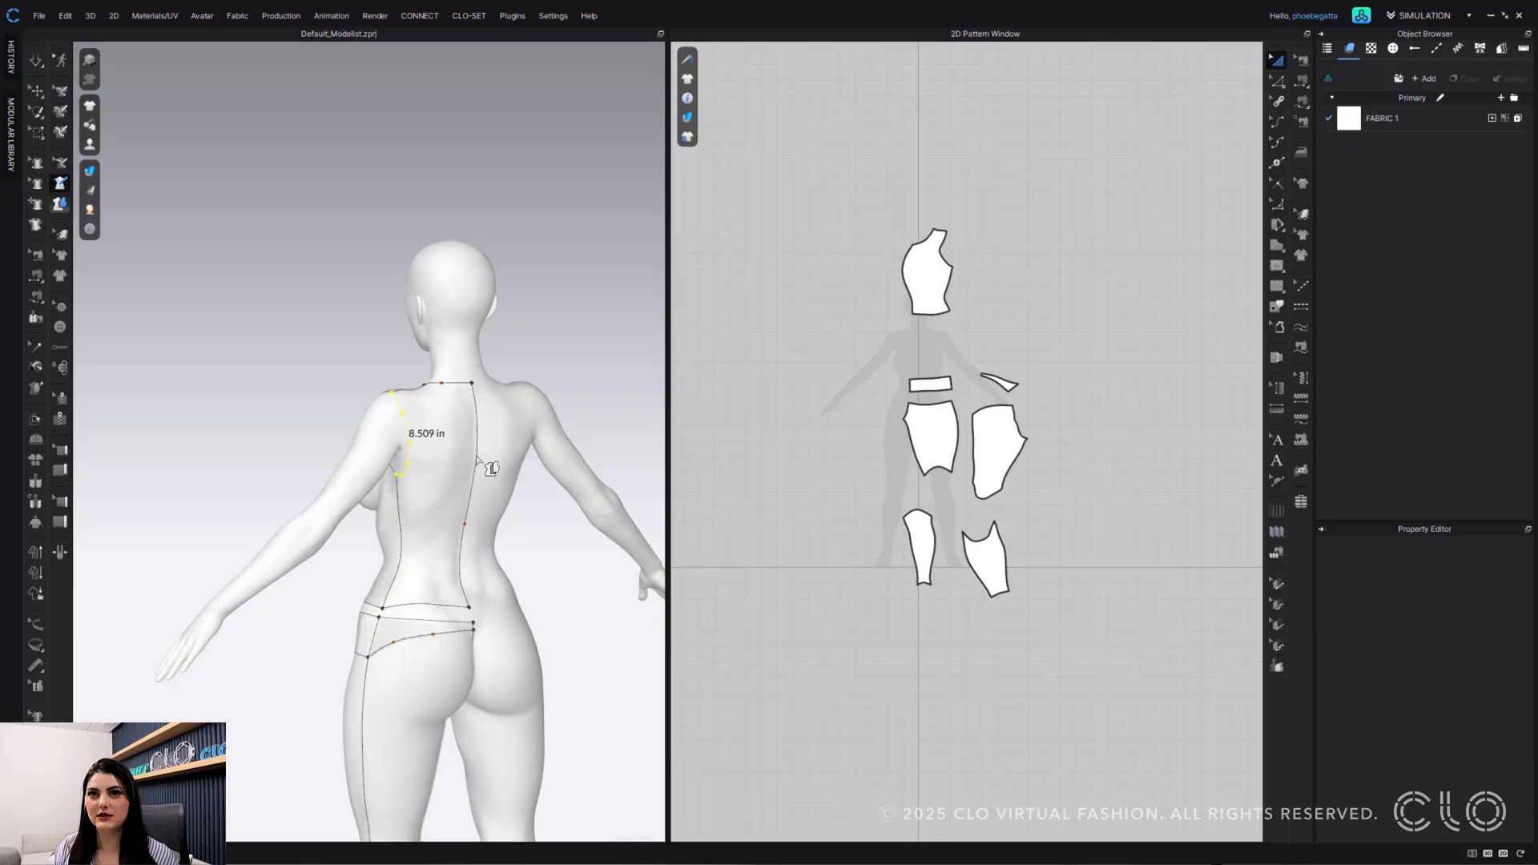
- Flatten the back region and move the new piece beside the front bodice
{"action": "left_click", "coordinate": [443, 453]}
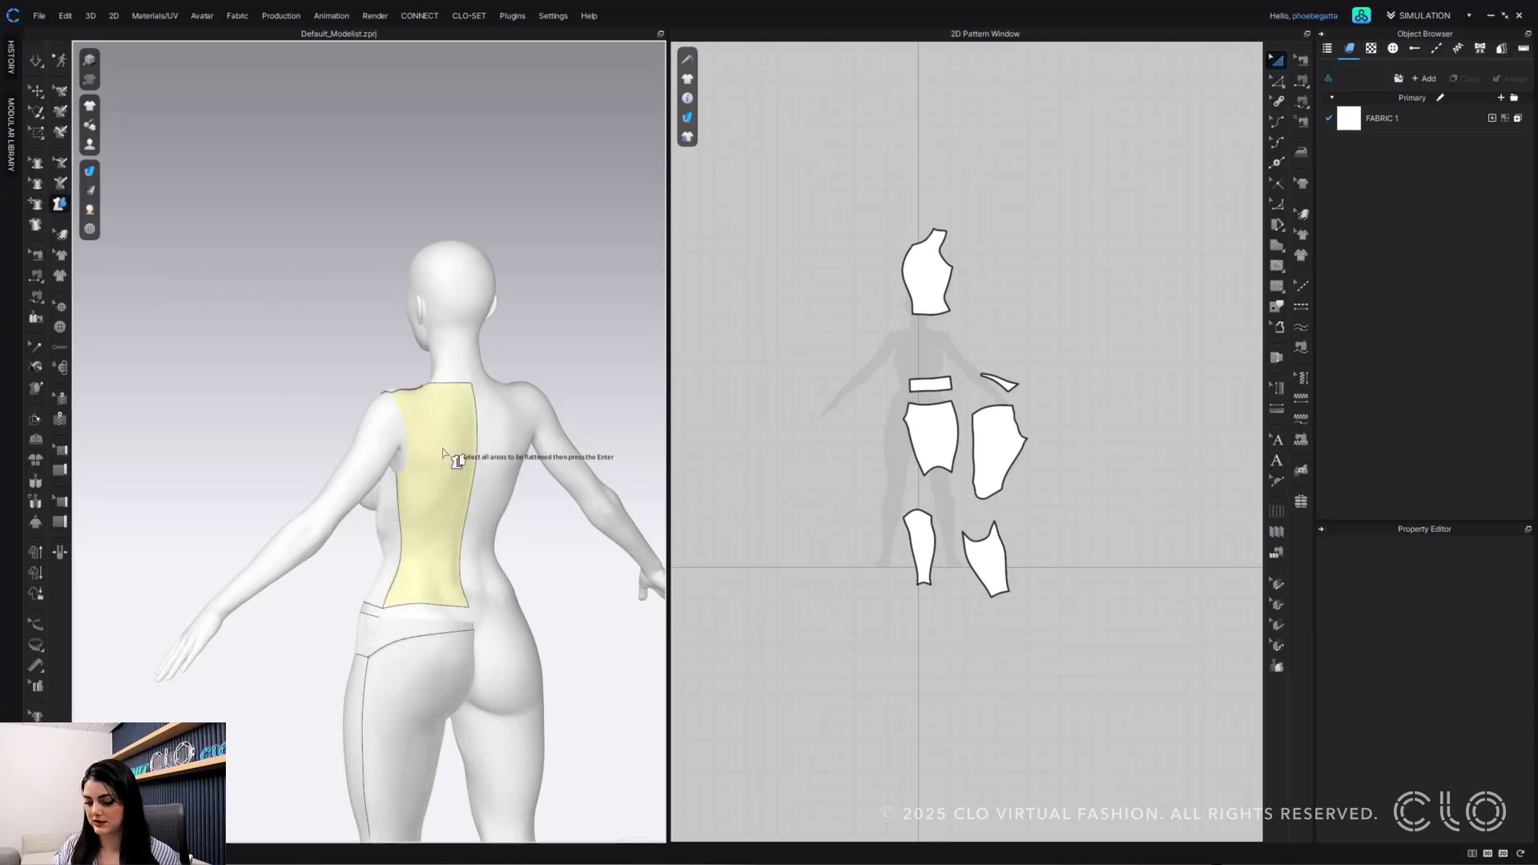
{"action": "key", "text": "Return"}
{"action": "left_click_drag", "start_coordinate": [939, 362], "coordinate": [989, 273]}
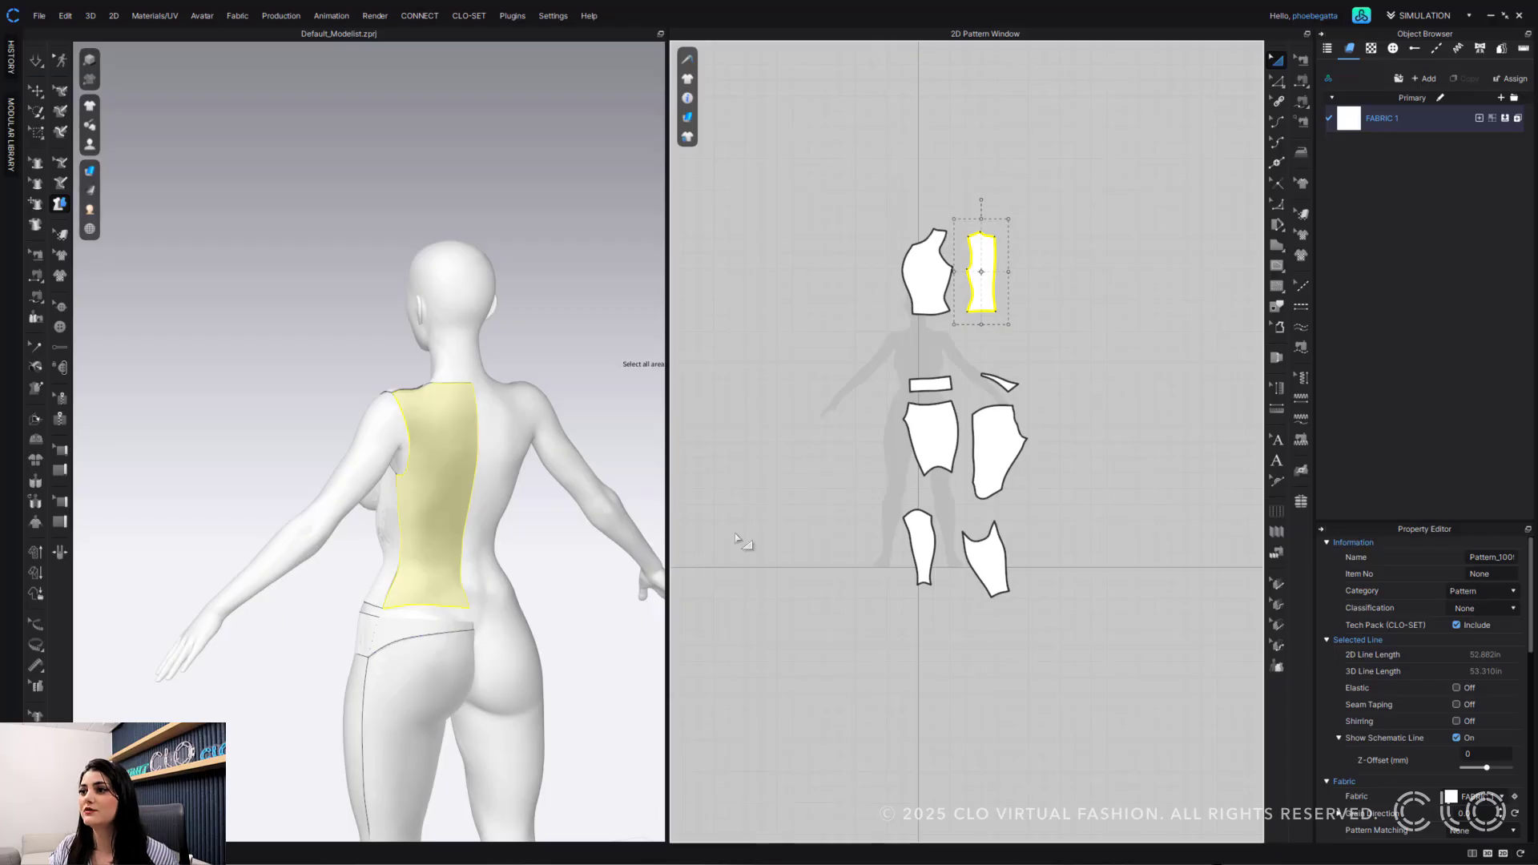
- Check the seam lines, then marquee-select the two upper bodice pieces
{"action": "right_click_drag", "start_coordinate": [532, 556], "coordinate": [469, 463]}
{"action": "scroll", "coordinate": [469, 463], "scroll_direction": "up", "scroll_amount": 3}
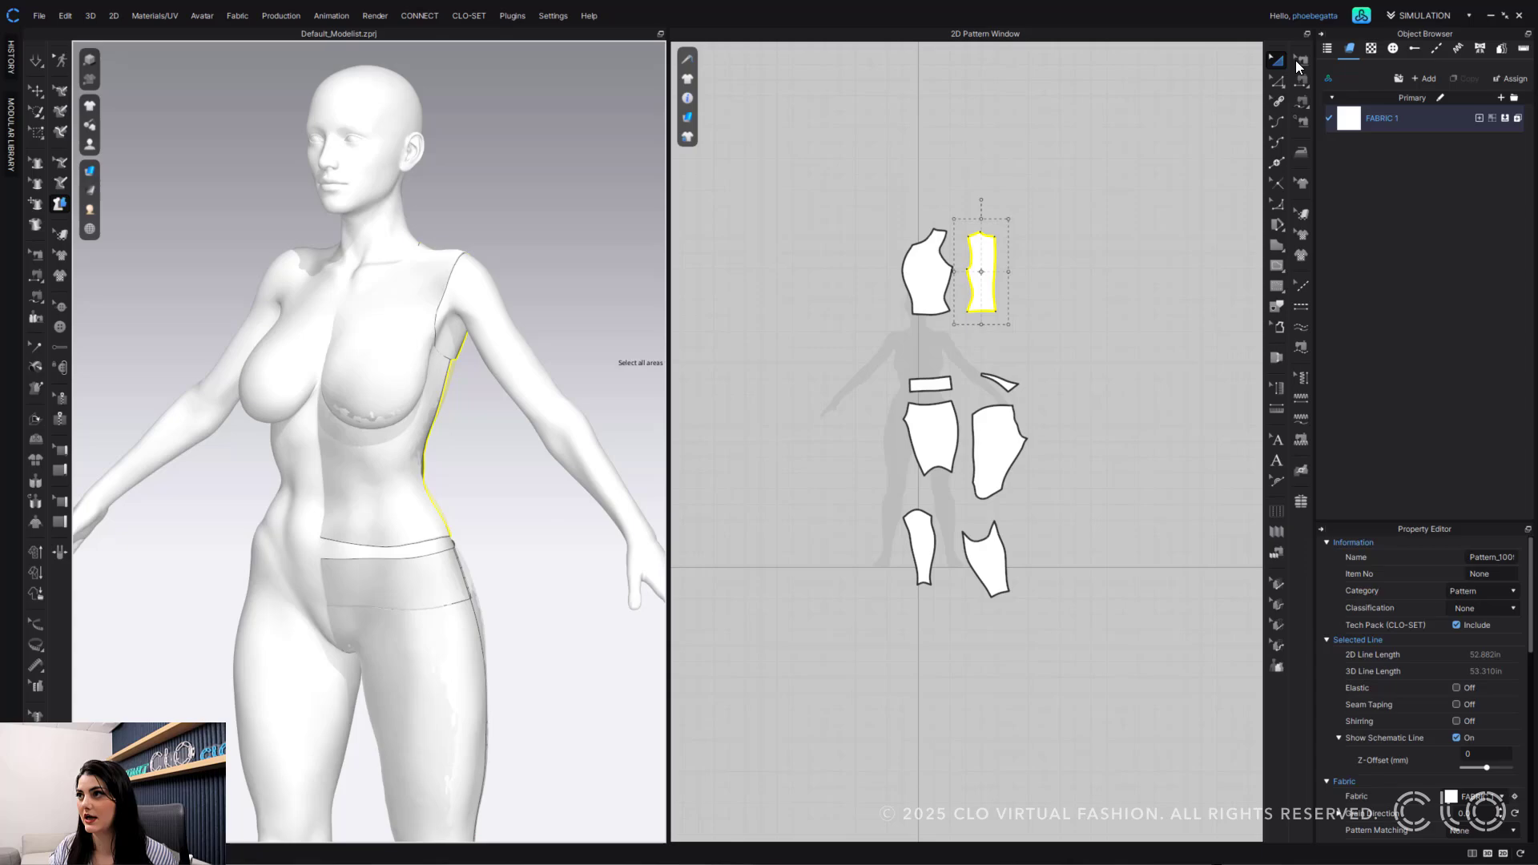
{"action": "left_click", "coordinate": [1300, 60]}
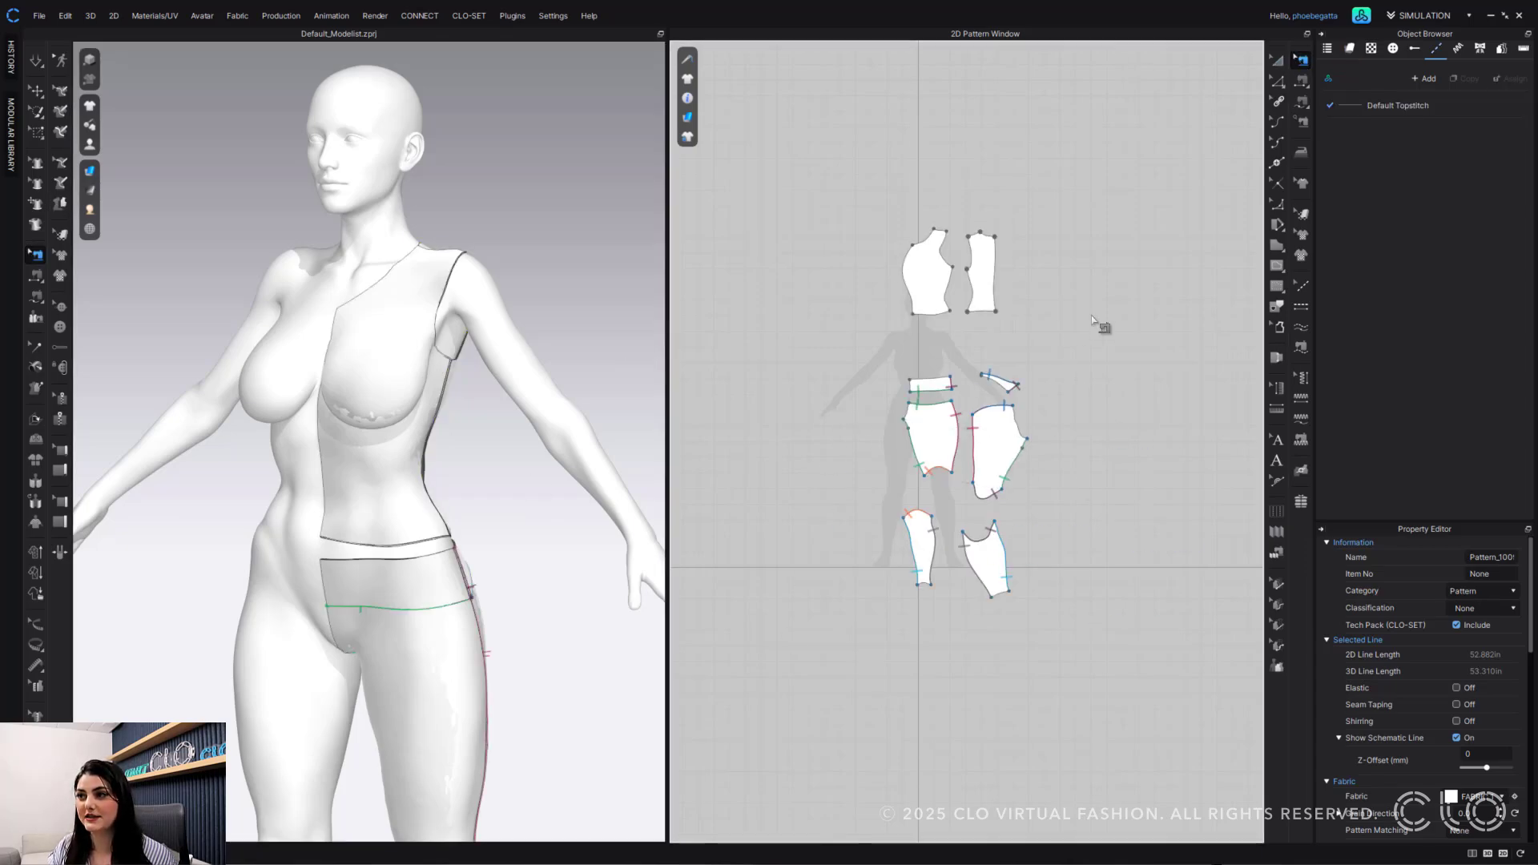
{"action": "left_click", "coordinate": [1277, 60]}
{"action": "left_click_drag", "start_coordinate": [1068, 178], "coordinate": [889, 324]}
- Remove the old bodice pieces and re-flatten the front and back torso areas
{"action": "left_click_drag", "start_coordinate": [933, 276], "coordinate": [827, 12]}
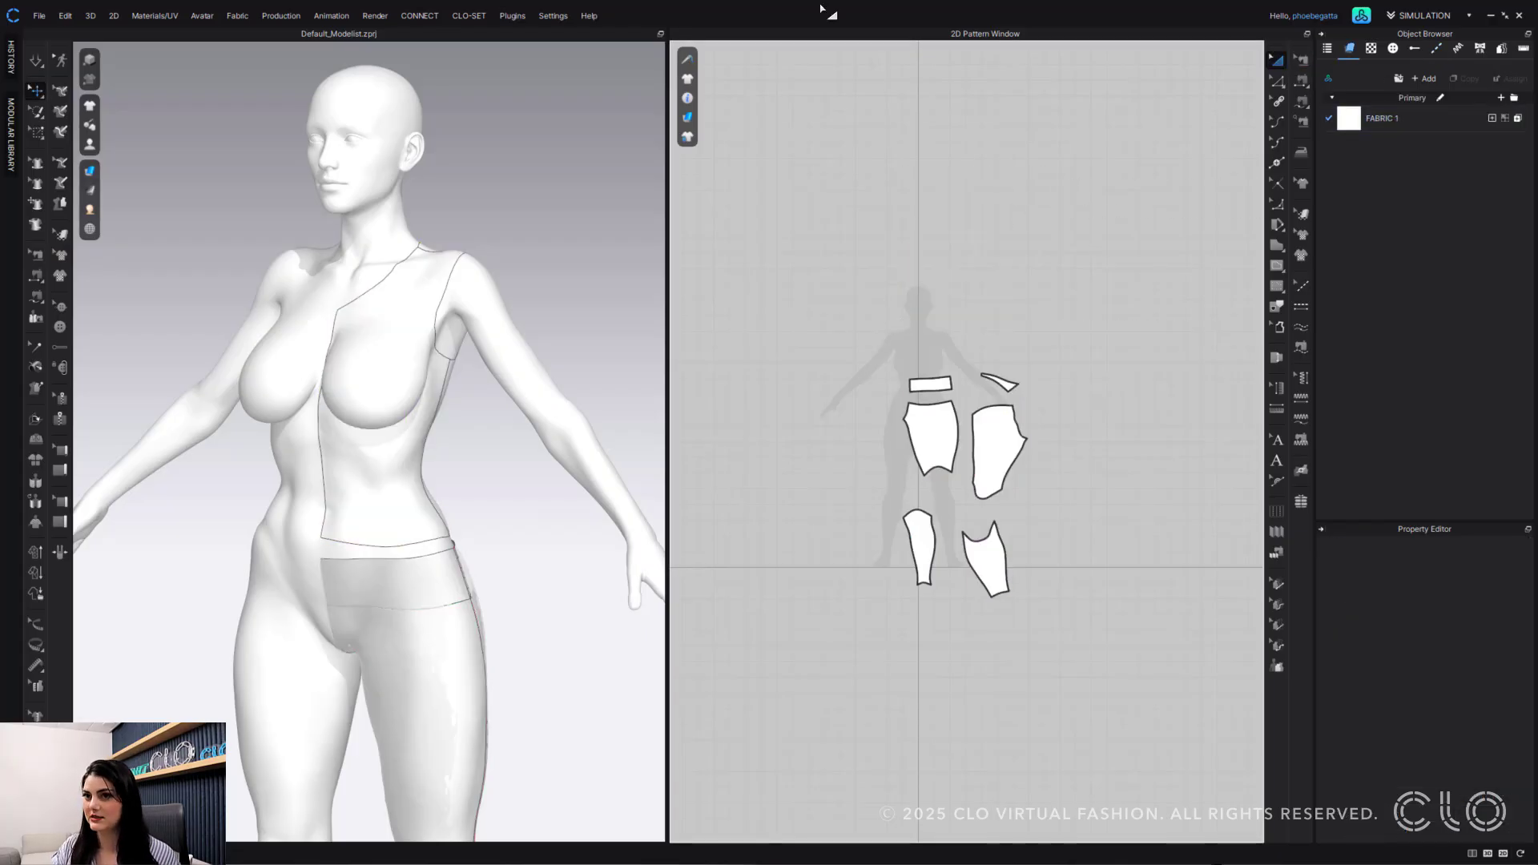
{"action": "left_click", "coordinate": [60, 203]}
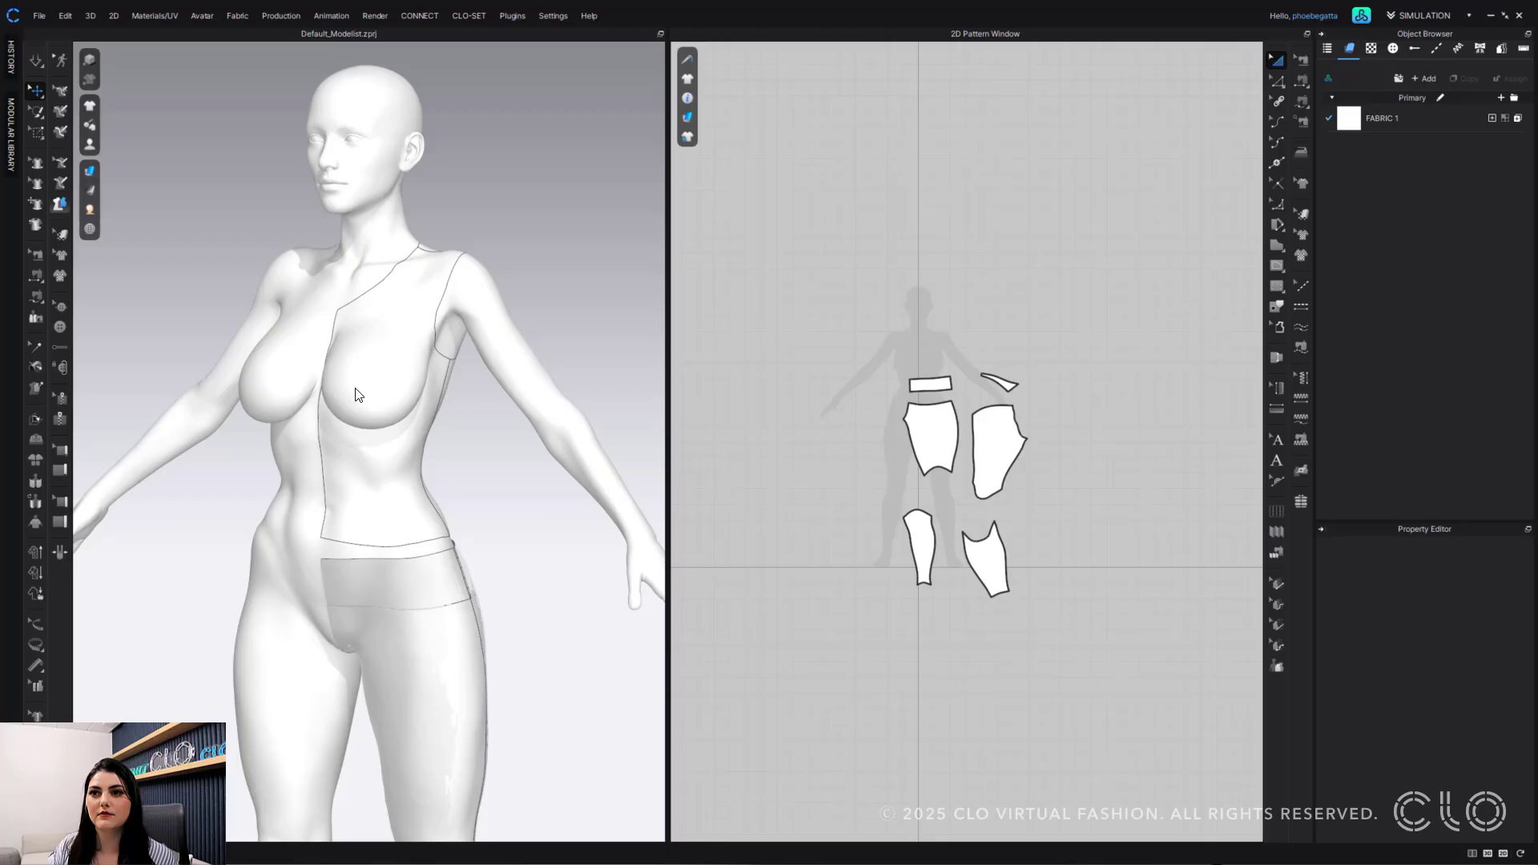
{"action": "left_click", "coordinate": [402, 407]}
{"action": "right_click_drag", "start_coordinate": [348, 411], "coordinate": [426, 439]}
{"action": "left_click", "coordinate": [412, 430]}
{"action": "key", "text": "Return"}
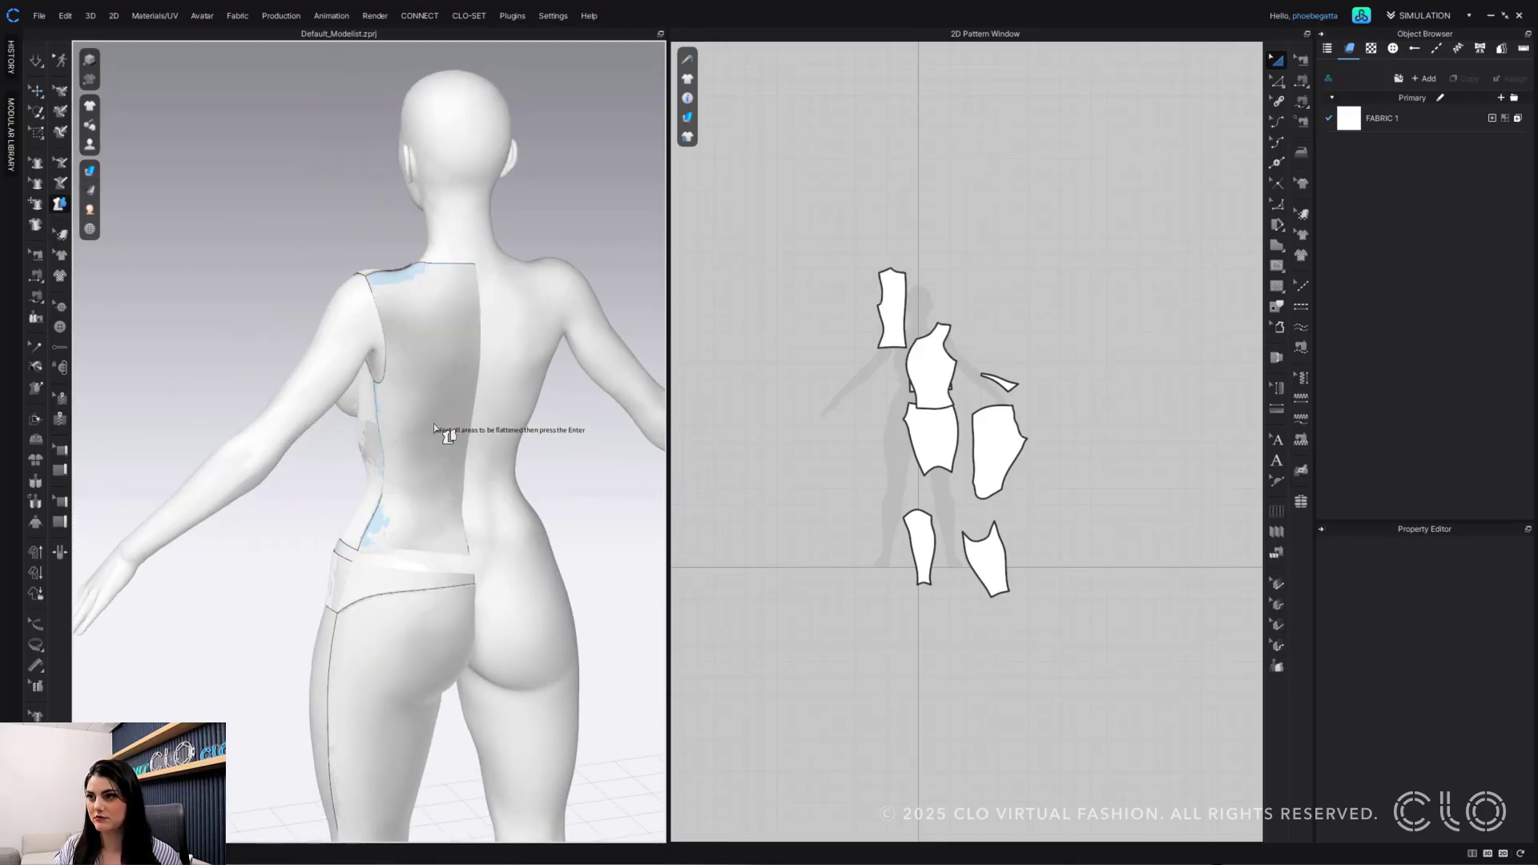
- Place the narrow back piece right of the bodice, bodice above the waistband, and check seams
{"action": "left_click", "coordinate": [916, 375]}
{"action": "scroll", "coordinate": [916, 377], "scroll_direction": "up", "scroll_amount": 4}
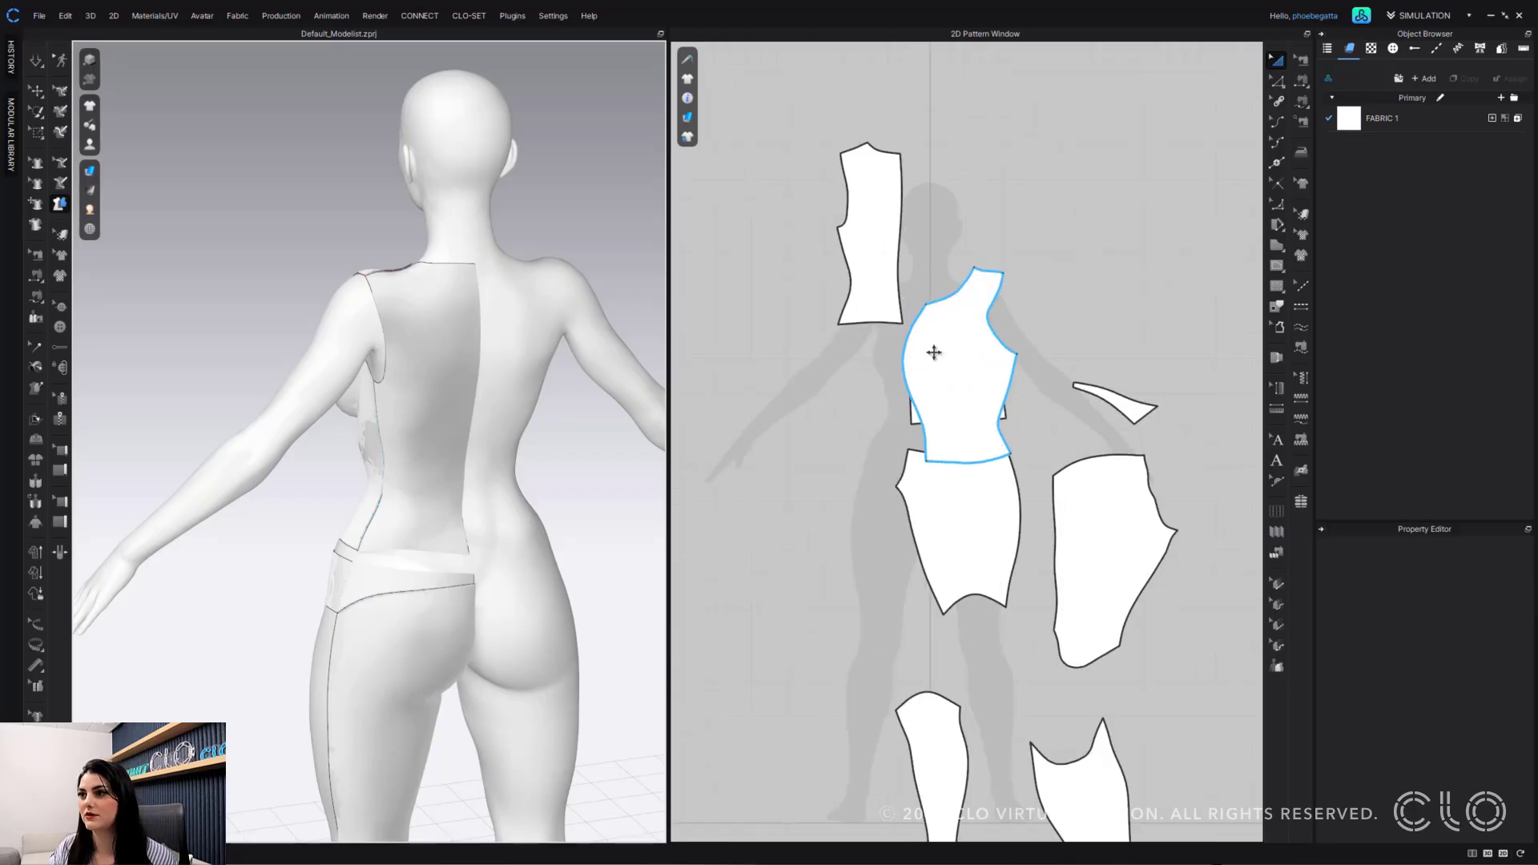
{"action": "left_click", "coordinate": [934, 352]}
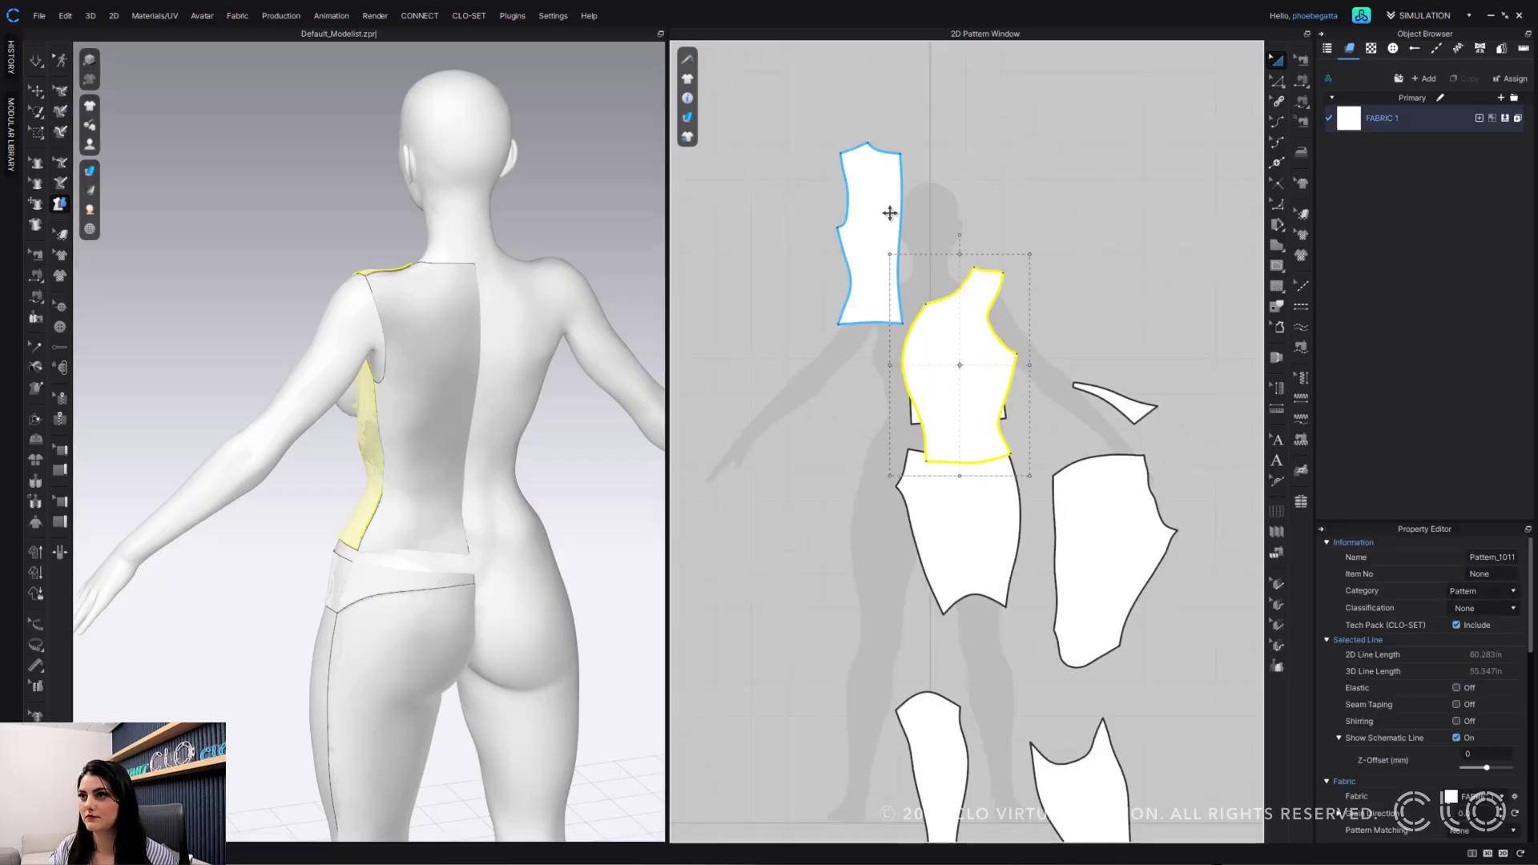
{"action": "left_click_drag", "start_coordinate": [890, 213], "coordinate": [1092, 213]}
{"action": "left_click_drag", "start_coordinate": [948, 347], "coordinate": [959, 220]}
{"action": "left_click", "coordinate": [1301, 60]}
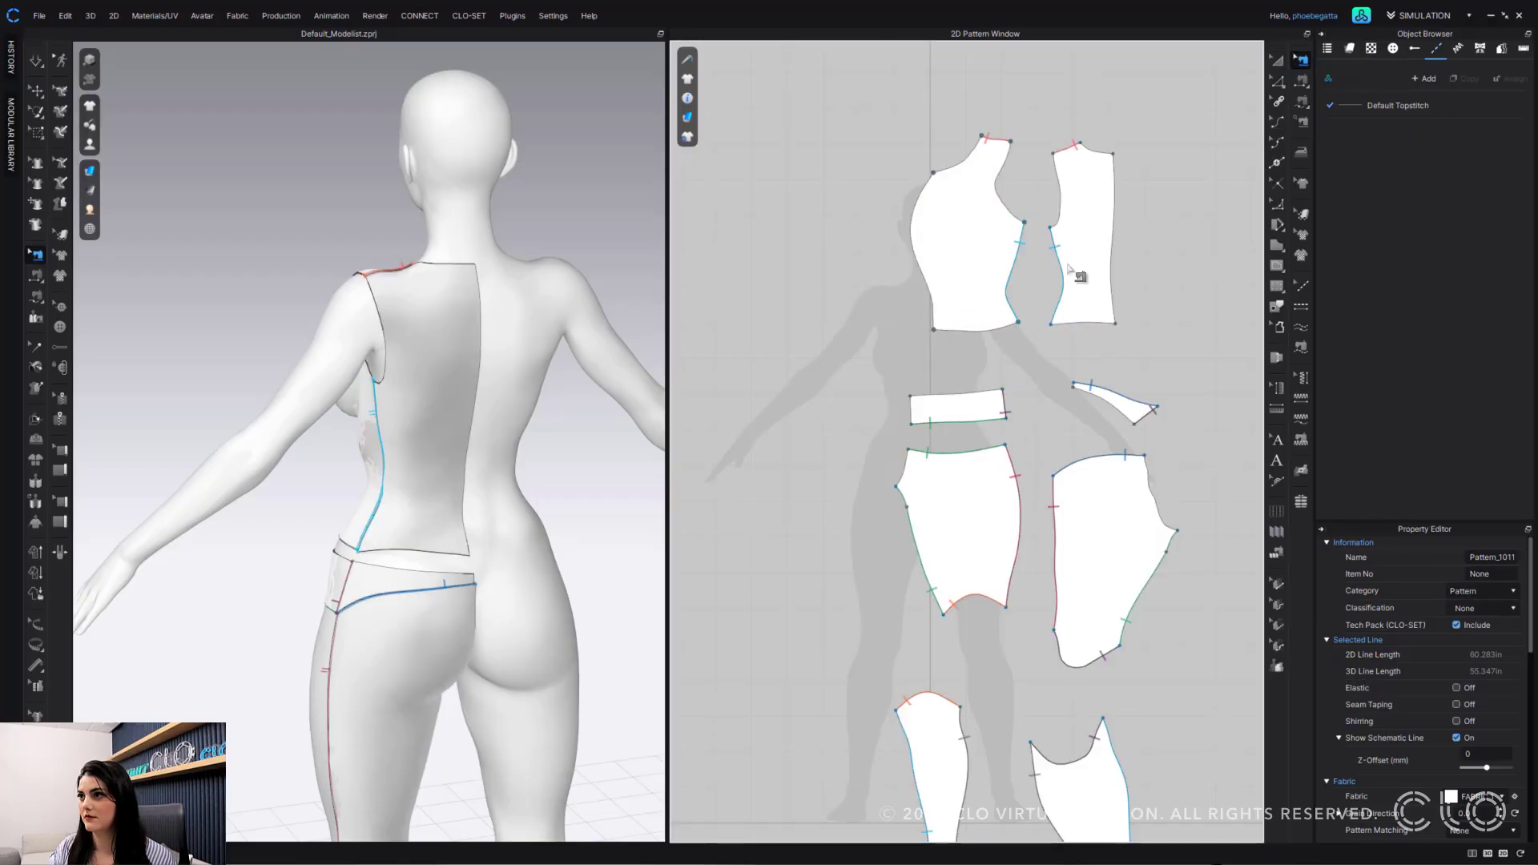
{"action": "right_click_drag", "start_coordinate": [568, 385], "coordinate": [609, 448]}
{"action": "left_click", "coordinate": [1277, 60]}
{"action": "scroll", "coordinate": [1109, 395], "scroll_direction": "down", "scroll_amount": 3}
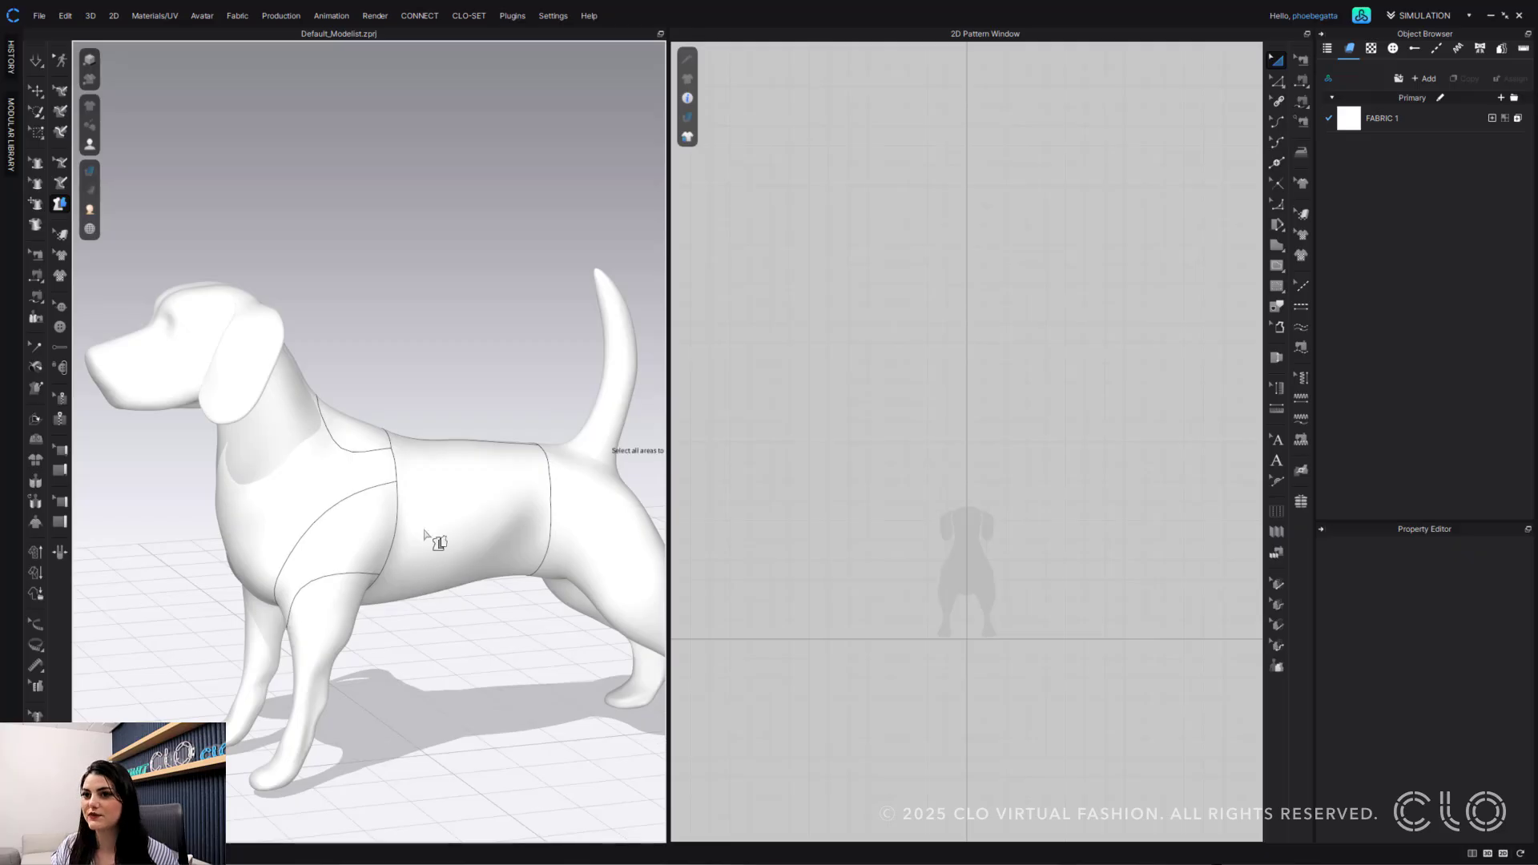
- Flatten the dog's torso, shoulder and both chest areas into pattern pieces
{"action": "left_click", "coordinate": [345, 536]}
{"action": "right_click_drag", "start_coordinate": [430, 540], "coordinate": [446, 571]}
{"action": "left_click", "coordinate": [419, 526]}
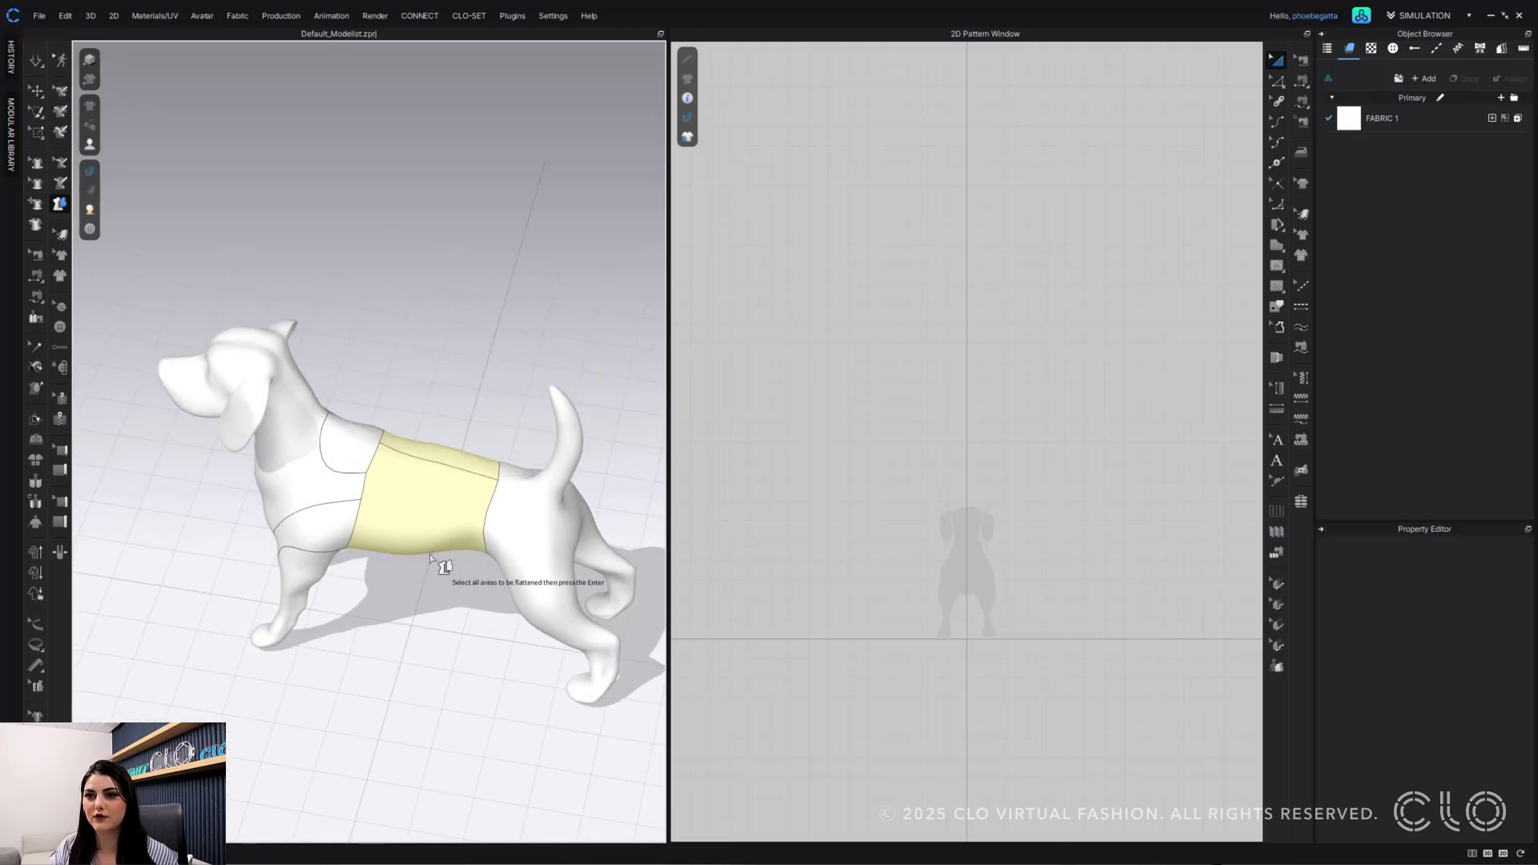
{"action": "left_click", "coordinate": [348, 441]}
{"action": "left_click", "coordinate": [317, 525]}
{"action": "right_click_drag", "start_coordinate": [316, 525], "coordinate": [683, 535]}
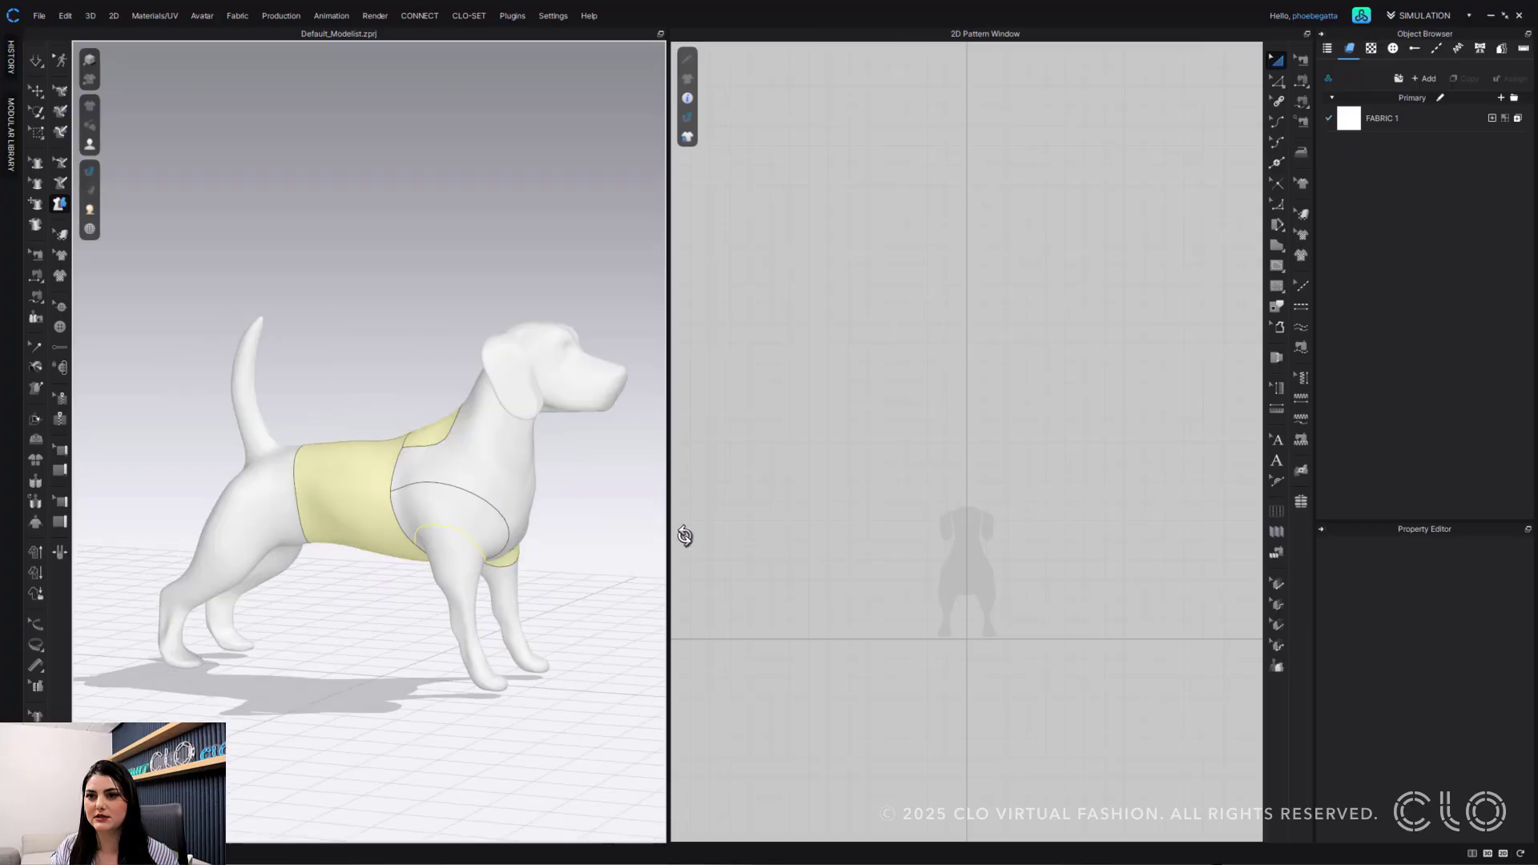
{"action": "left_click", "coordinate": [477, 509]}
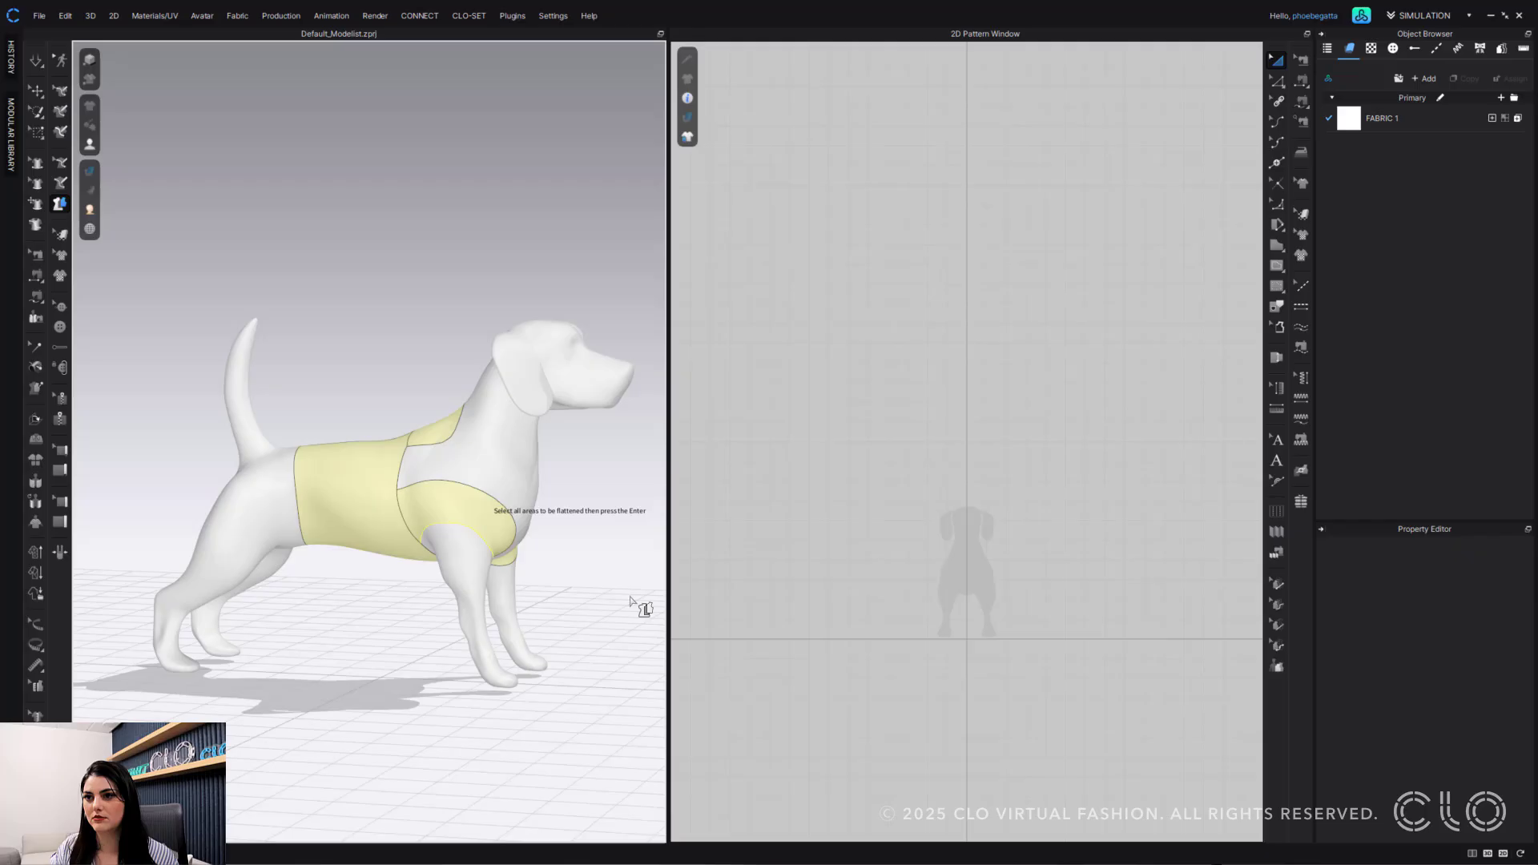
{"action": "key", "text": "Return"}
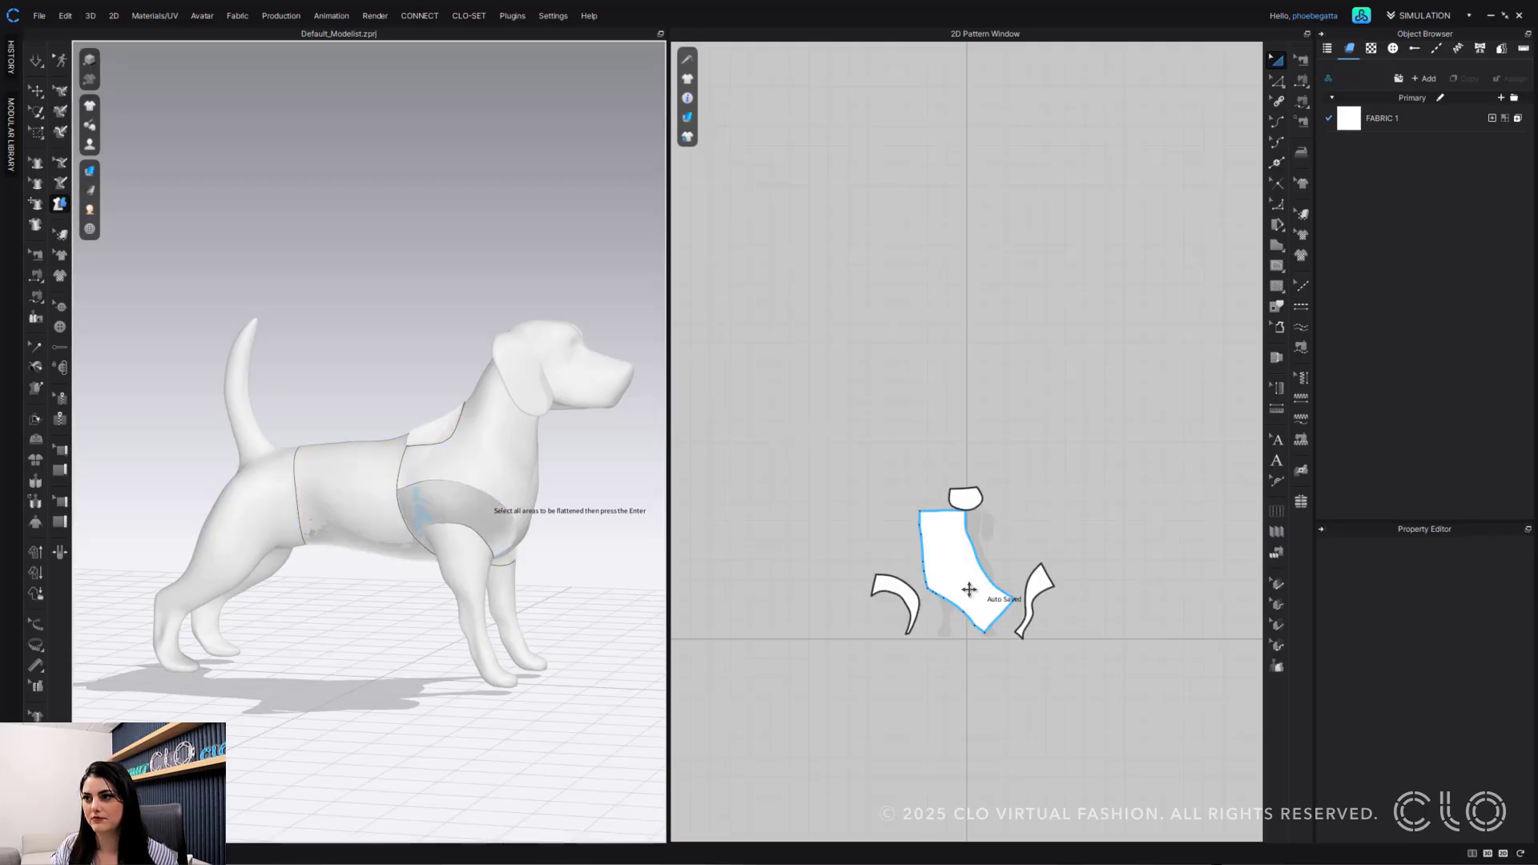
- Select and inspect the dog's body, collar and two curved side pieces
{"action": "left_click", "coordinate": [929, 522]}
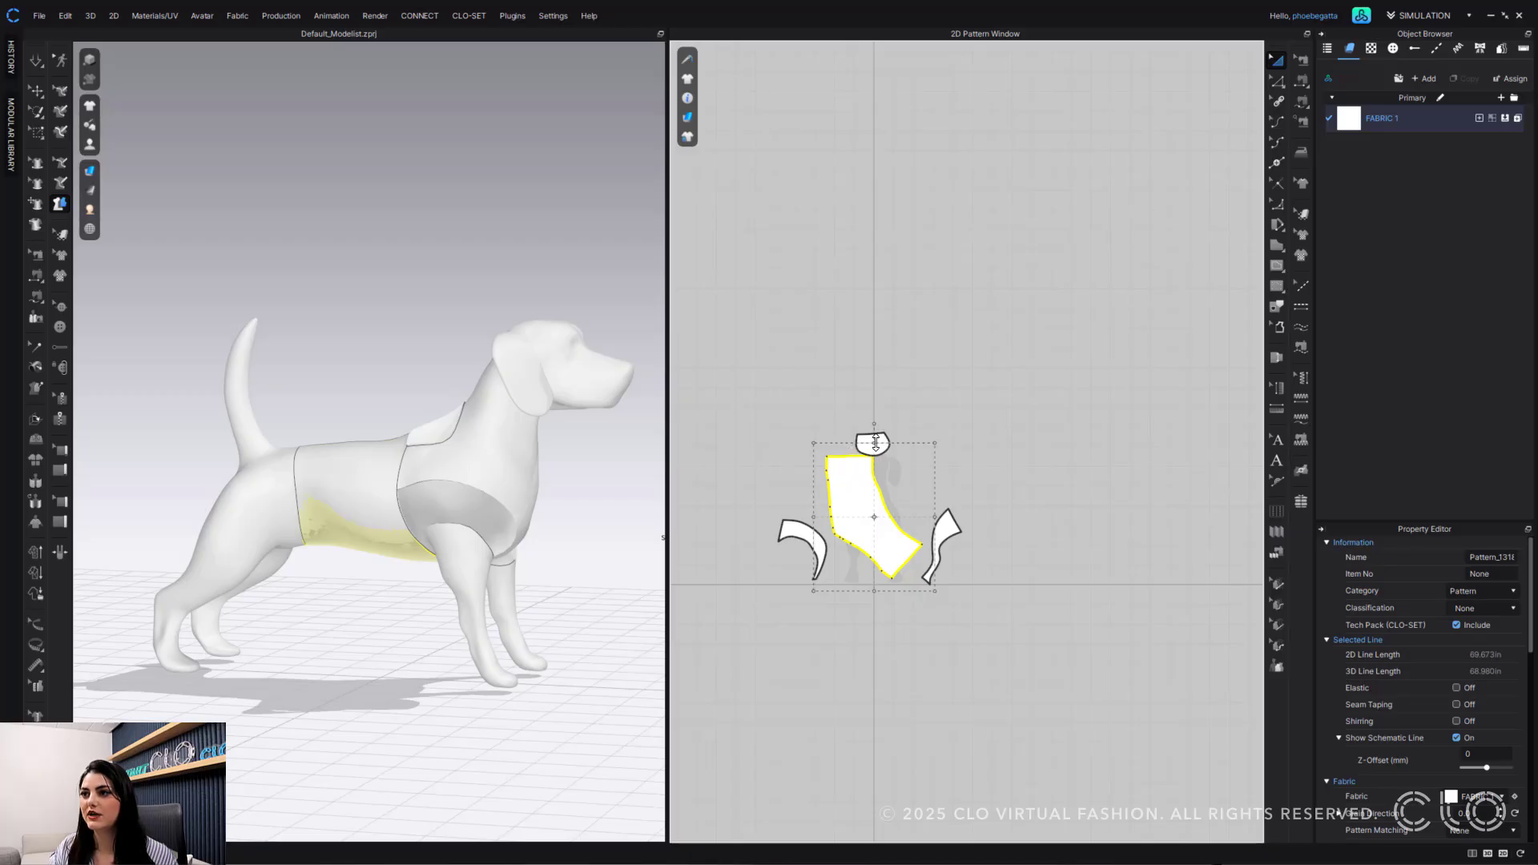
{"action": "left_click", "coordinate": [877, 439]}
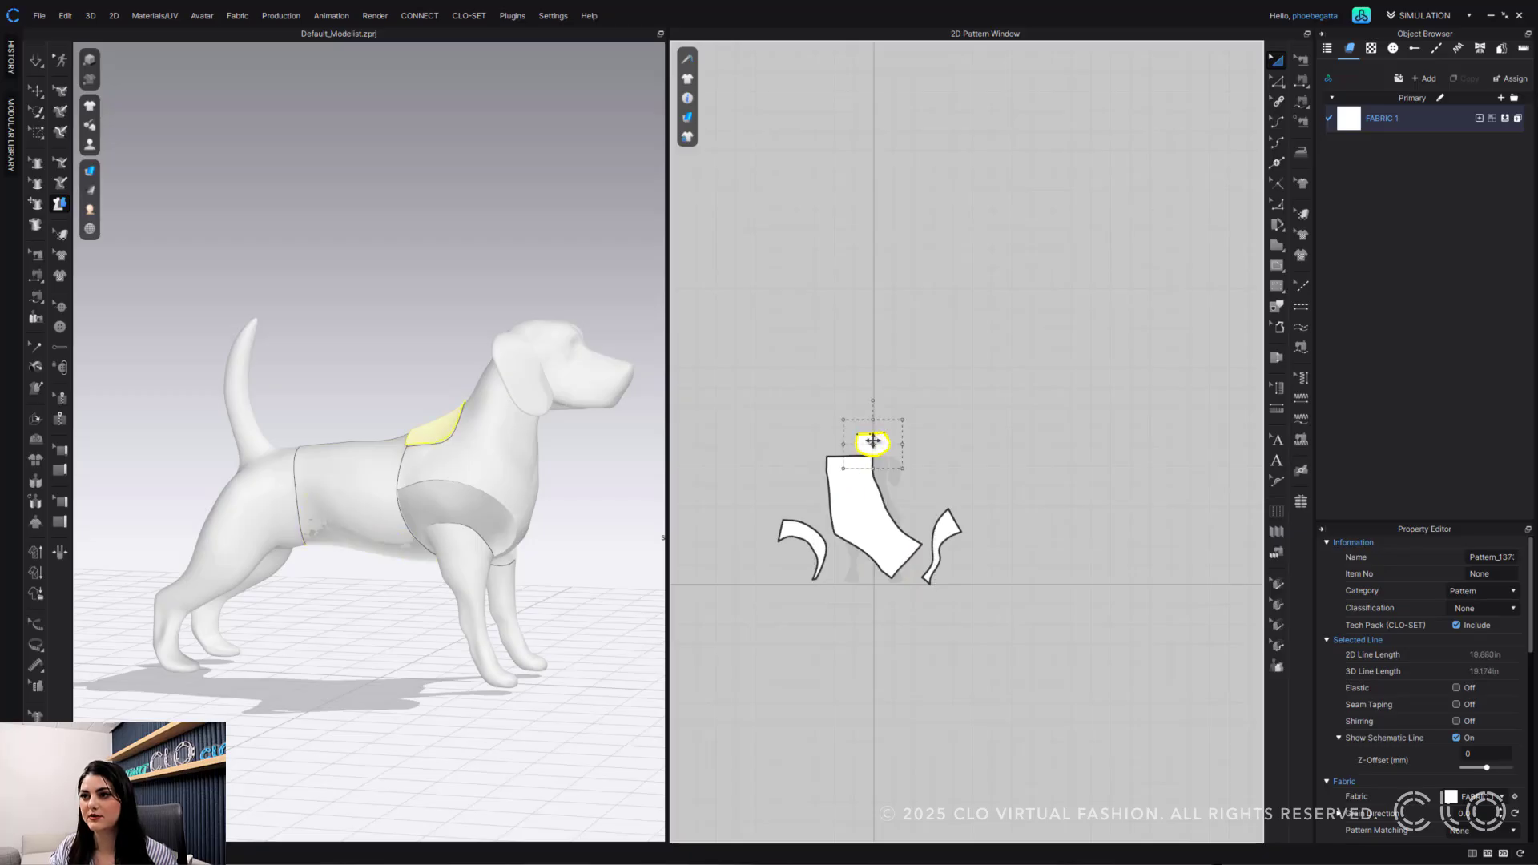
{"action": "left_click", "coordinate": [841, 505]}
{"action": "left_click", "coordinate": [805, 537]}
{"action": "left_click", "coordinate": [941, 535]}
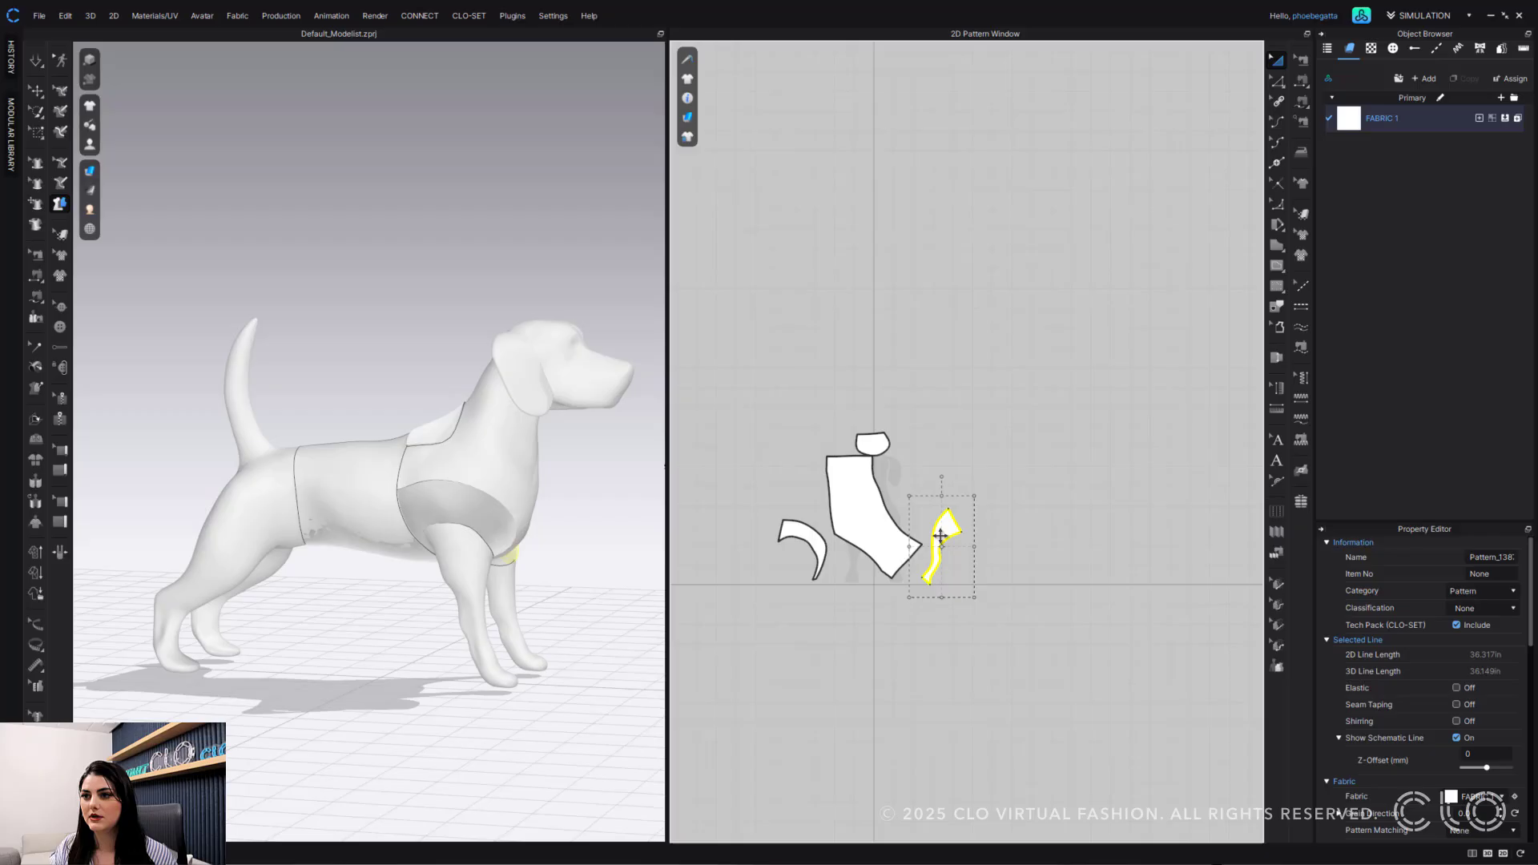
{"action": "right_click", "coordinate": [843, 531]}
{"action": "key", "text": "Escape"}
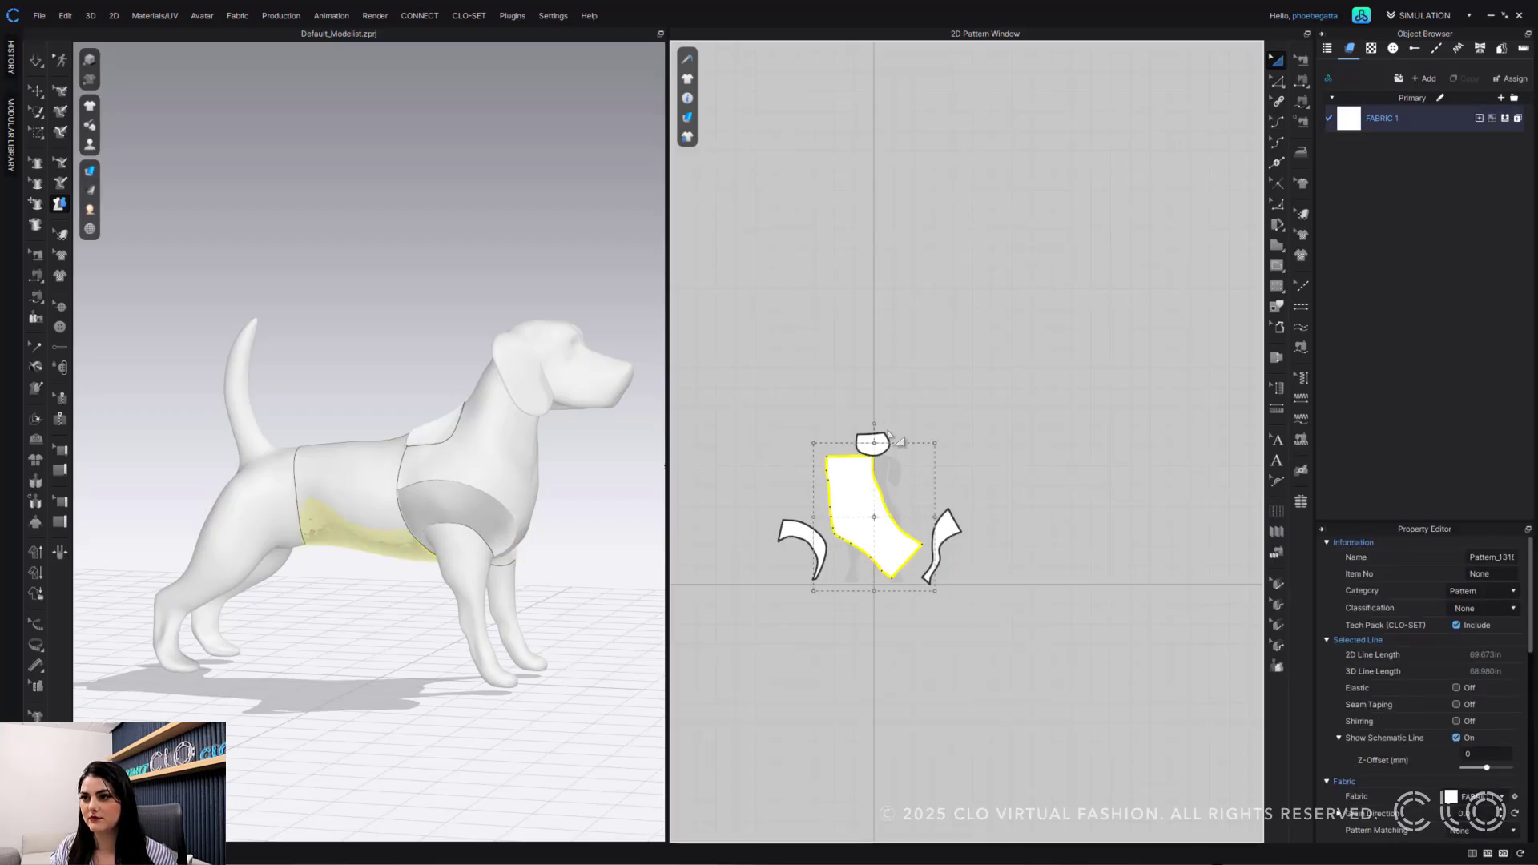
- Rotate the large body piece about 90° to lie horizontally, then fine-tune its rotation
{"action": "left_click_drag", "start_coordinate": [876, 425], "coordinate": [879, 501]}
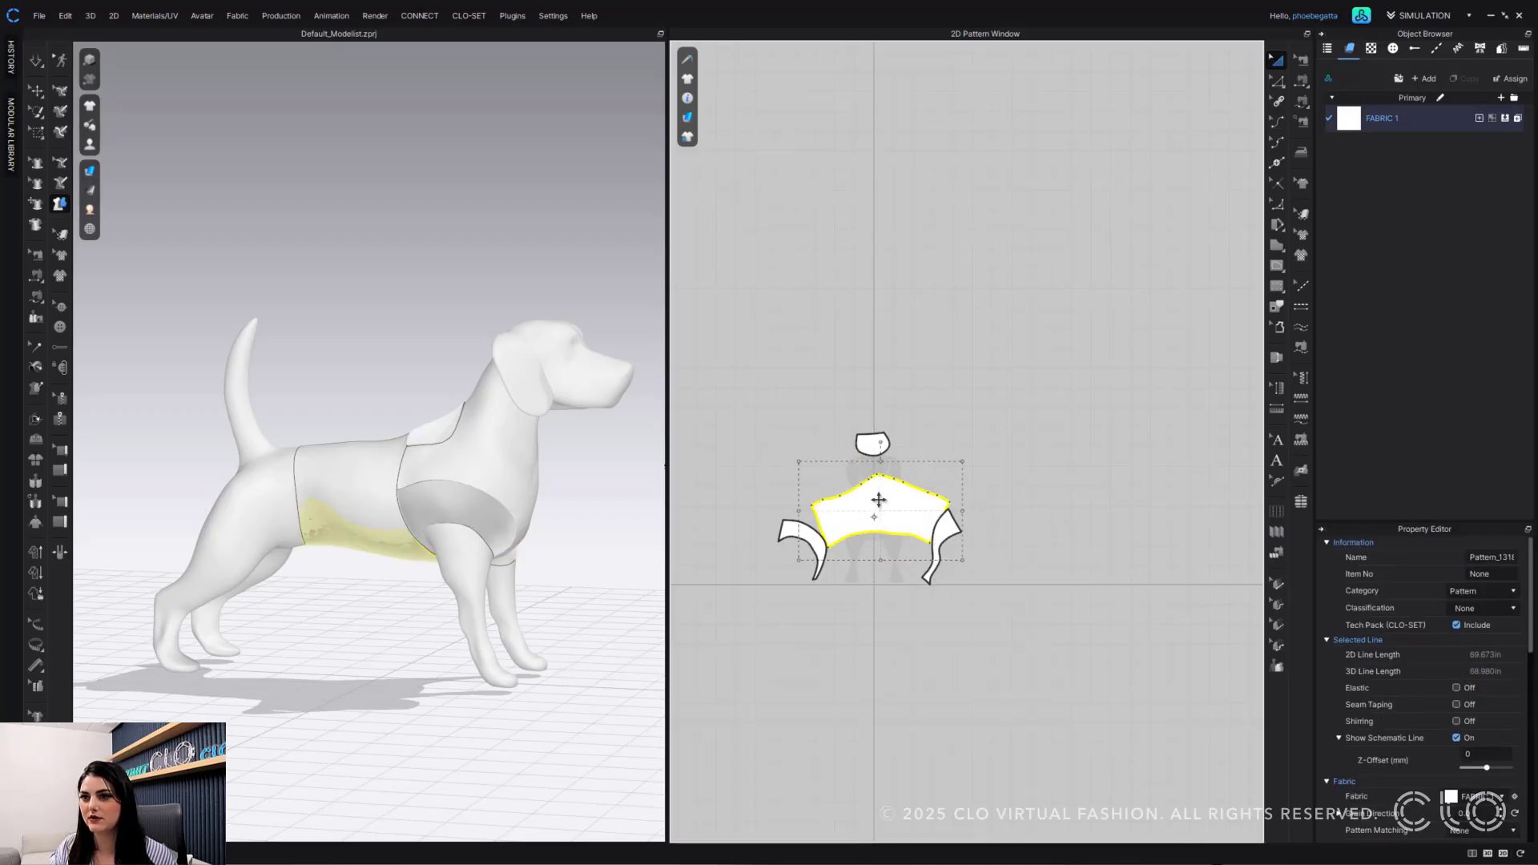
{"action": "left_click", "coordinate": [948, 435]}
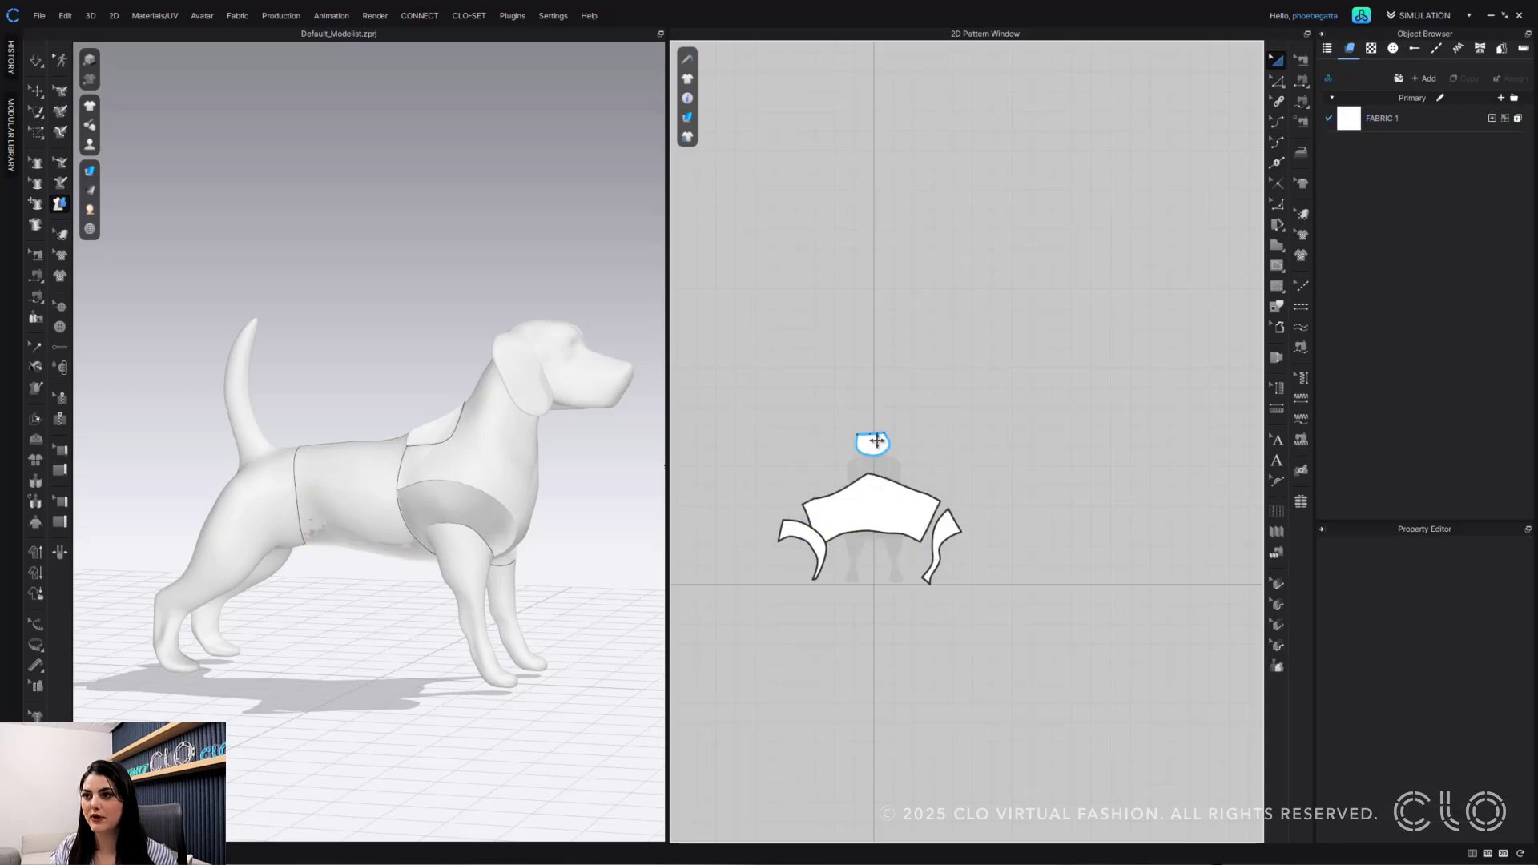
{"action": "left_click", "coordinate": [873, 503]}
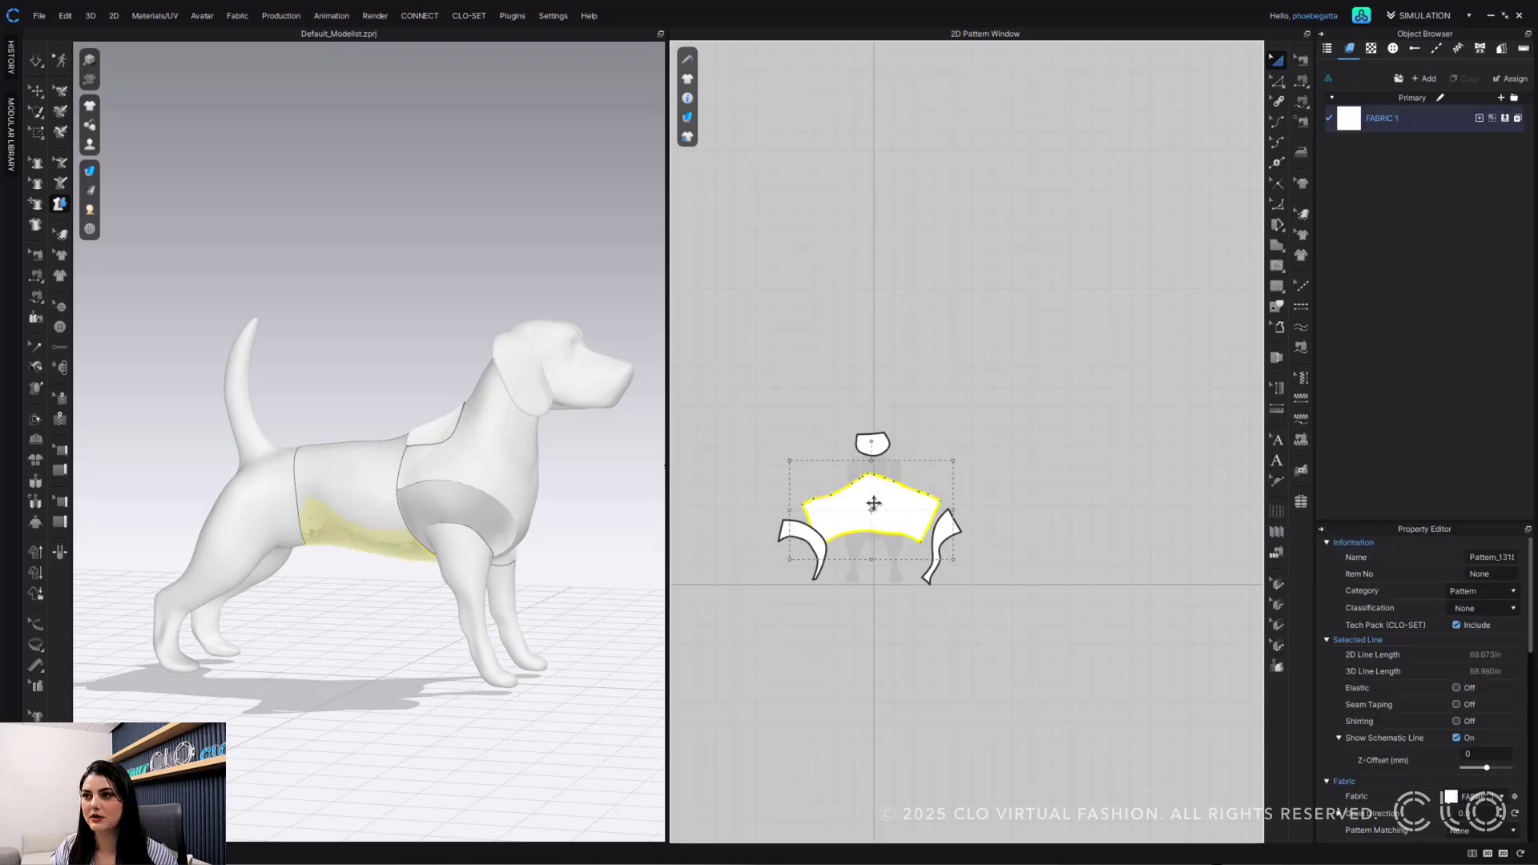
{"action": "left_click", "coordinate": [353, 436]}
{"action": "right_click_drag", "start_coordinate": [513, 600], "coordinate": [617, 607]}
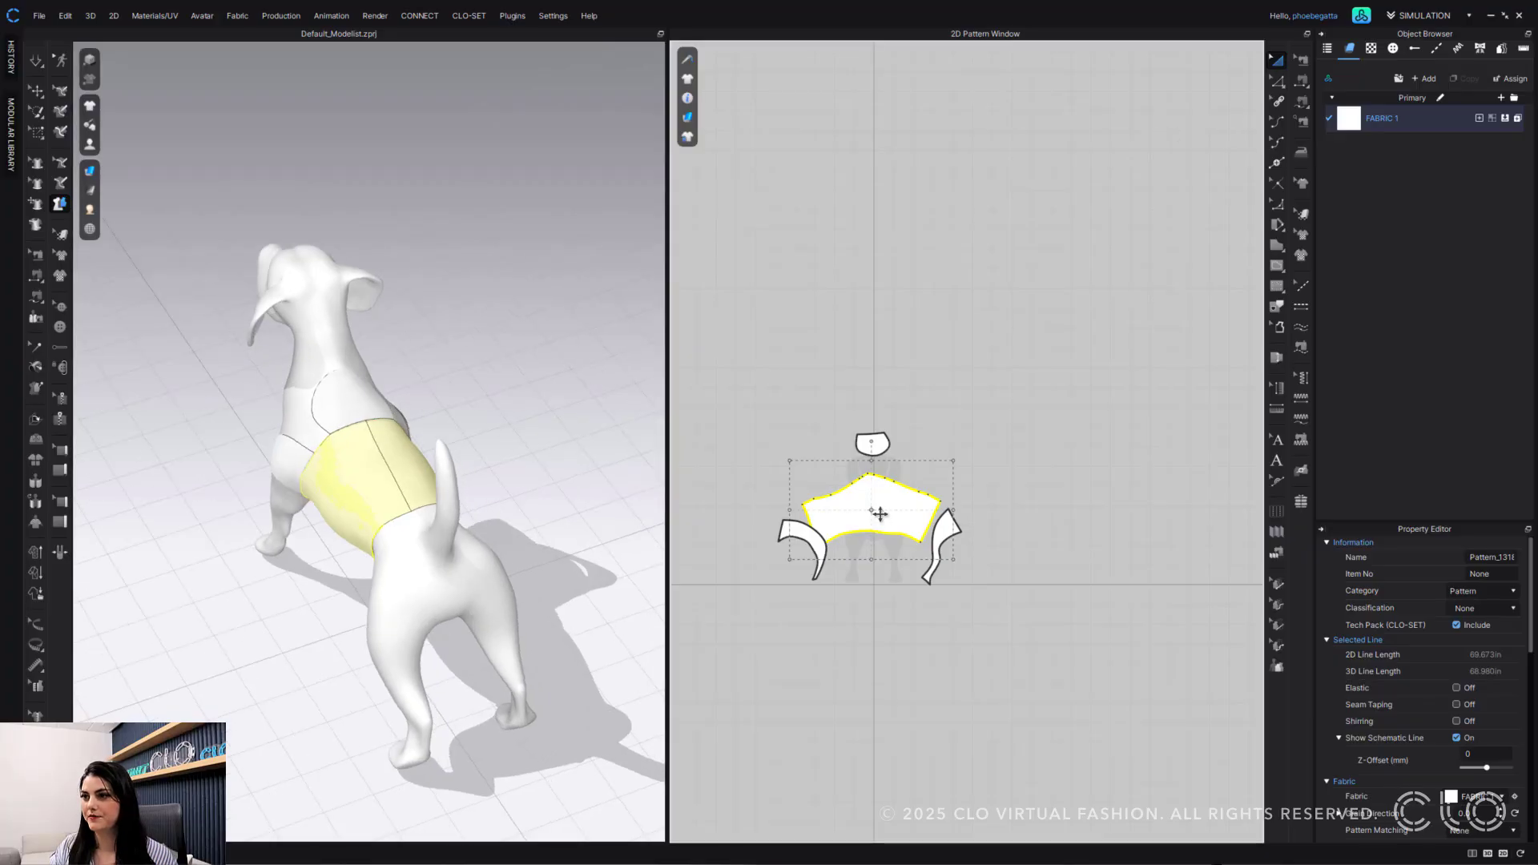
{"action": "left_click_drag", "start_coordinate": [875, 442], "coordinate": [862, 570]}
{"action": "left_click", "coordinate": [929, 400]}
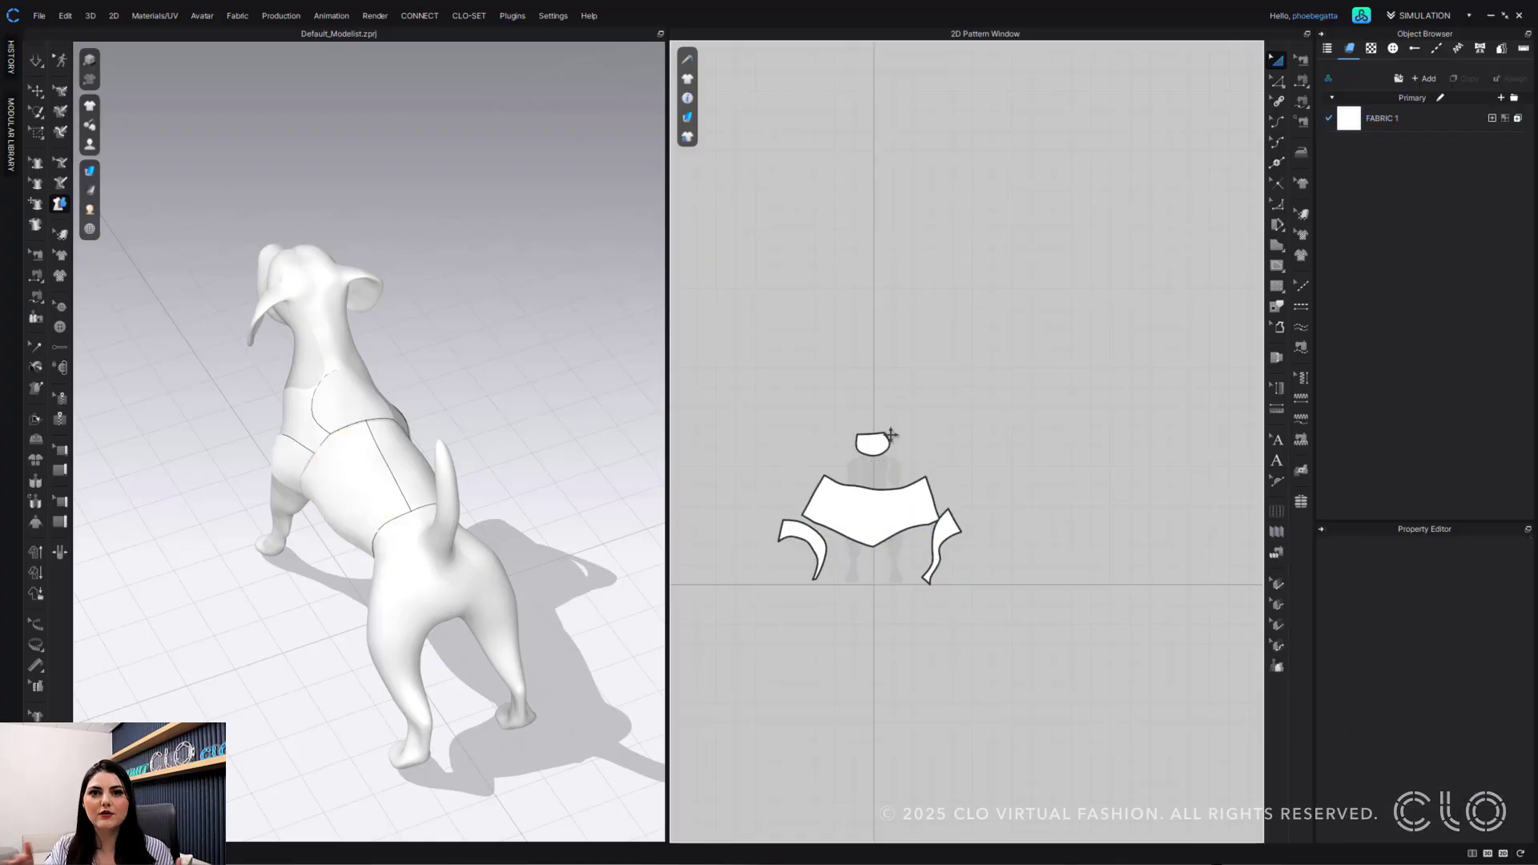
{"action": "left_click", "coordinate": [1301, 60]}
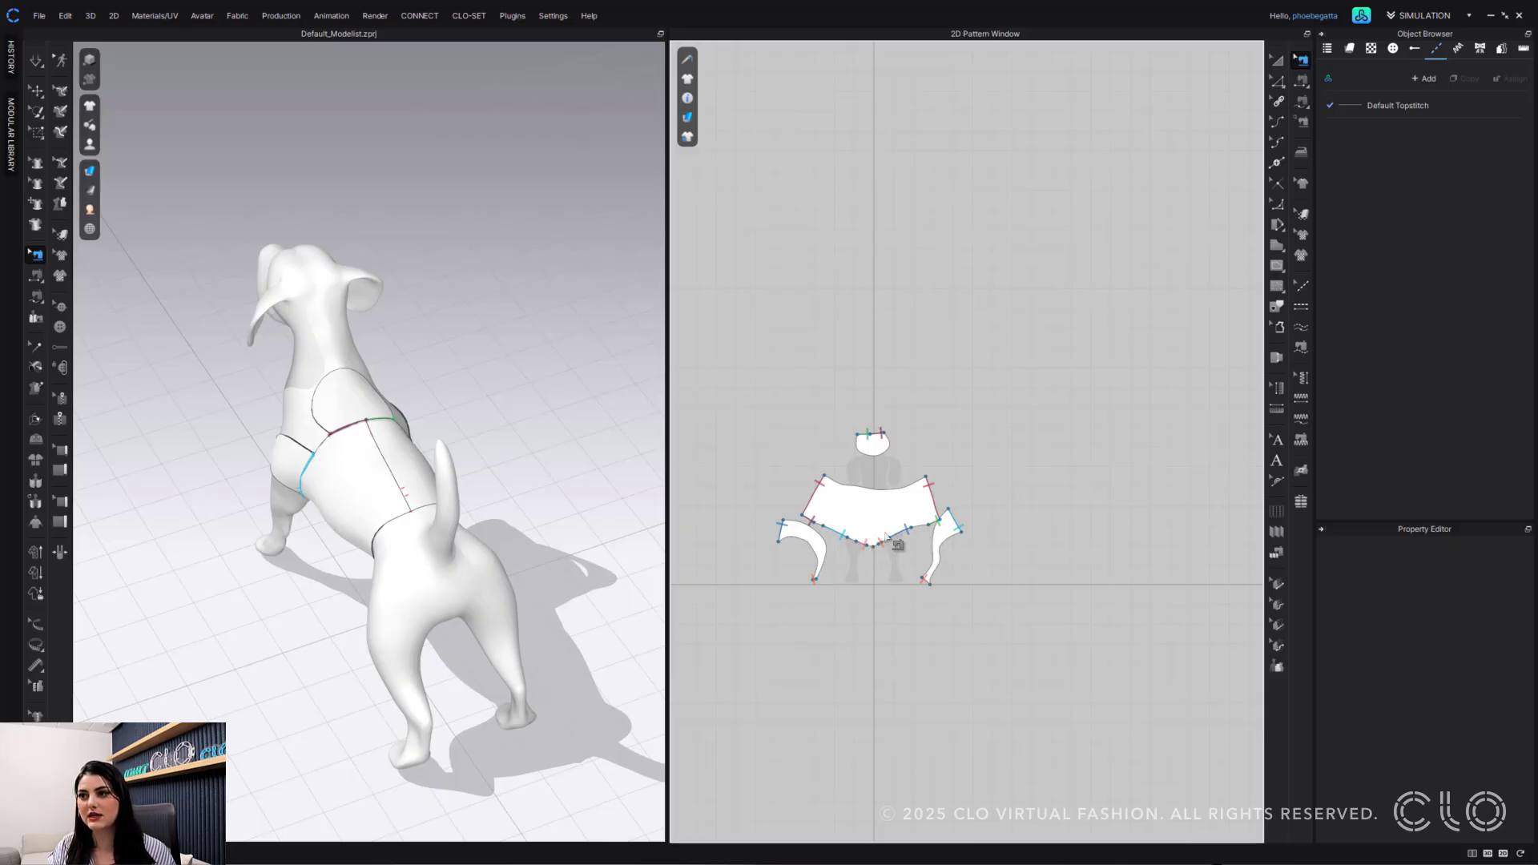
{"action": "left_click", "coordinate": [1276, 62]}
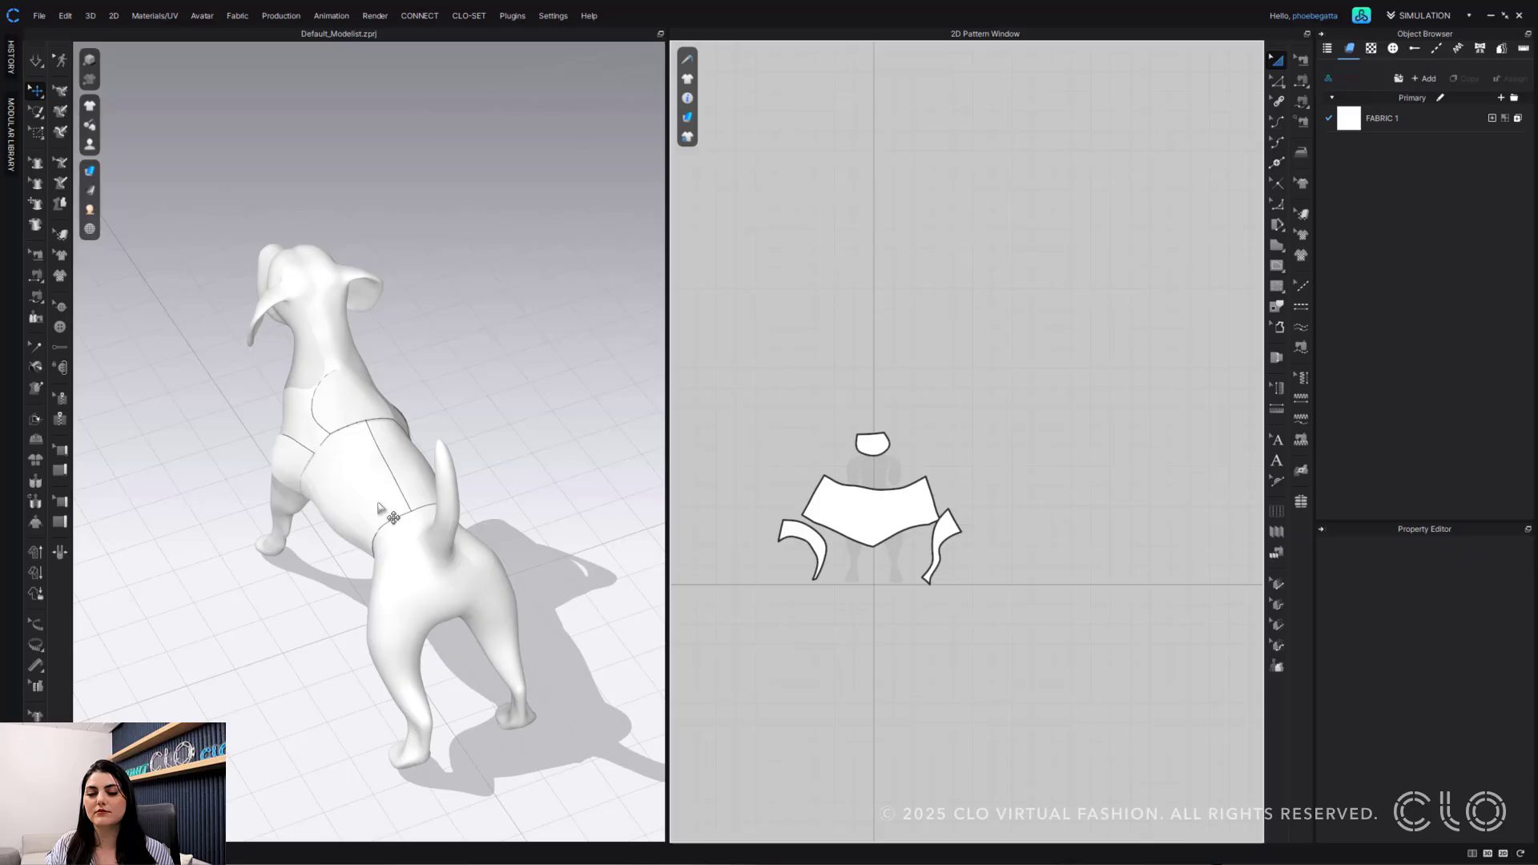
{"action": "right_click_drag", "start_coordinate": [378, 507], "coordinate": [467, 323]}
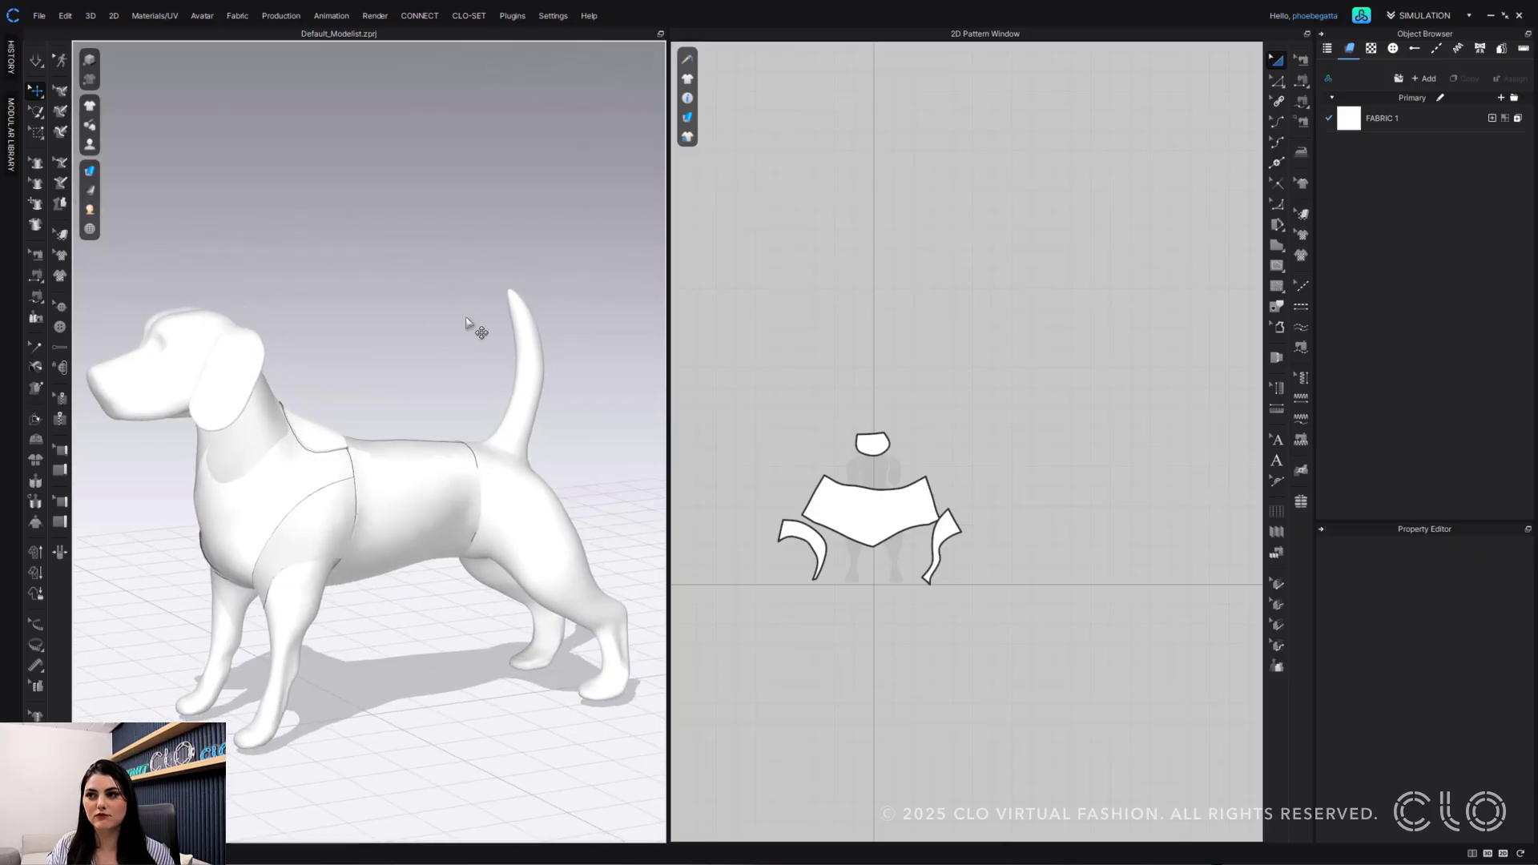